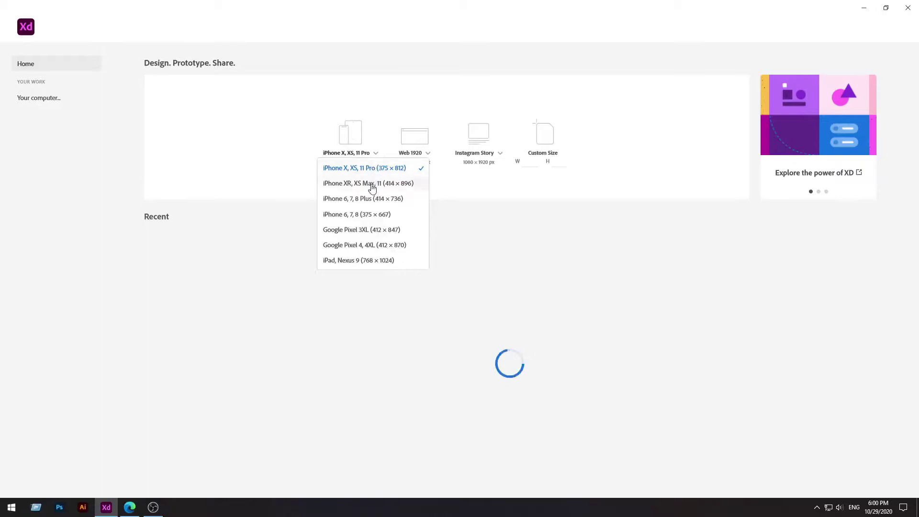
Create a new document with the iPhone X, XS, 11 Pro (375 × 812) artboard preset and dismiss the upgrade notice
left_click(380, 170)
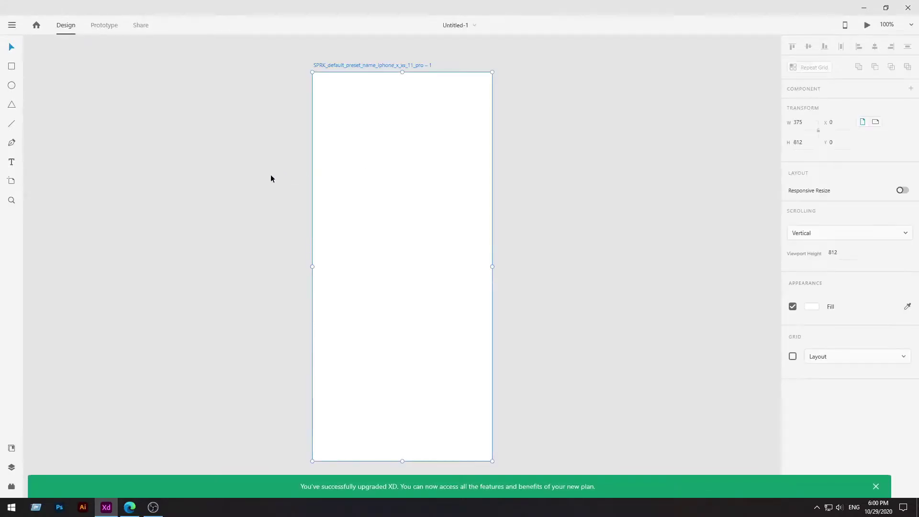
left_click(876, 486)
left_click(263, 215)
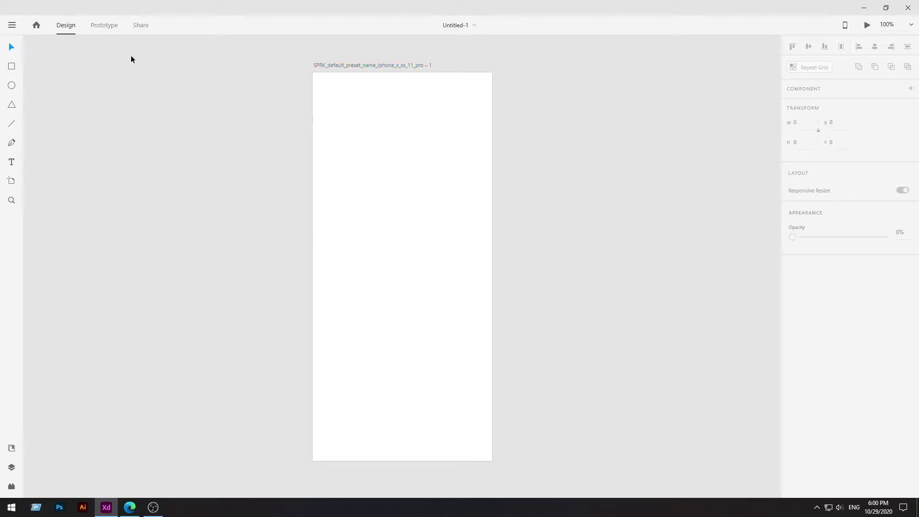
Draw a circle about 742 px in diameter over the upper part of the artboard and remove its border
left_click(11, 88)
left_click_drag(275, 47, 630, 413)
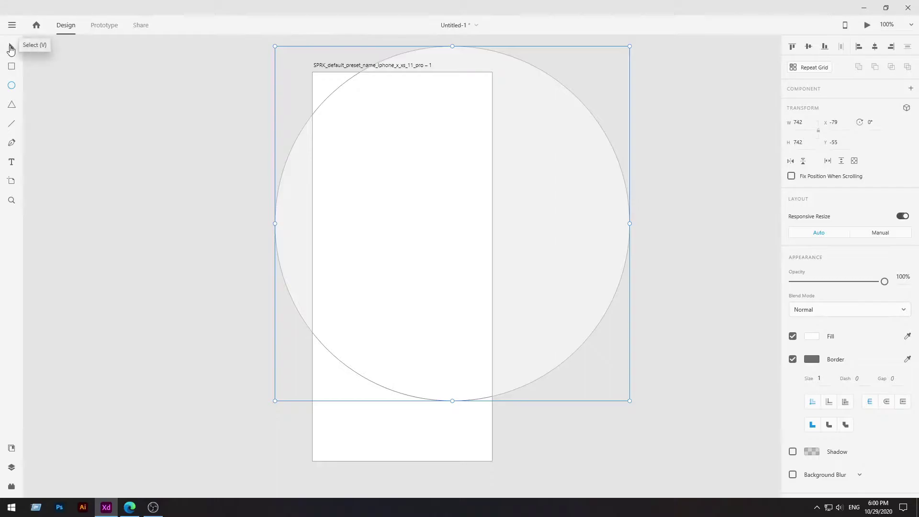
left_click(792, 359)
Give the circle a linear gradient fill with the pink #FF9898 as its start colour
left_click(812, 338)
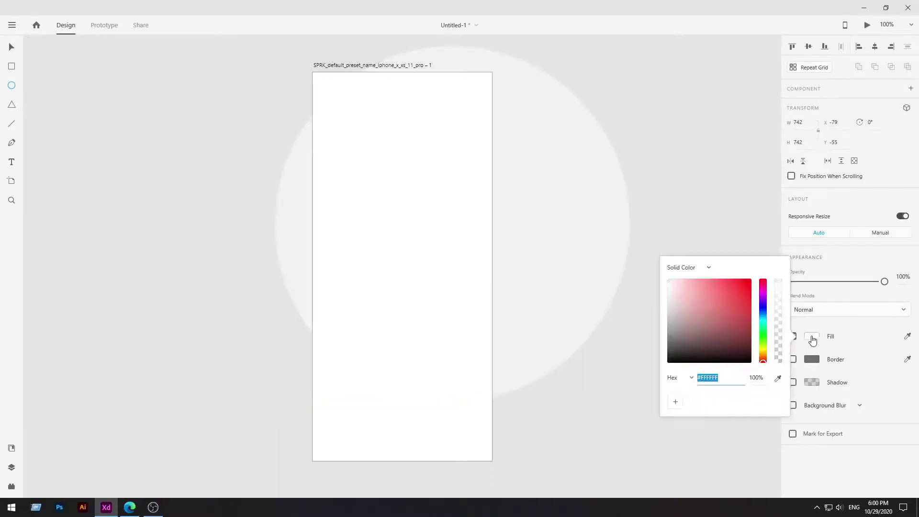
left_click_drag(748, 305, 709, 278)
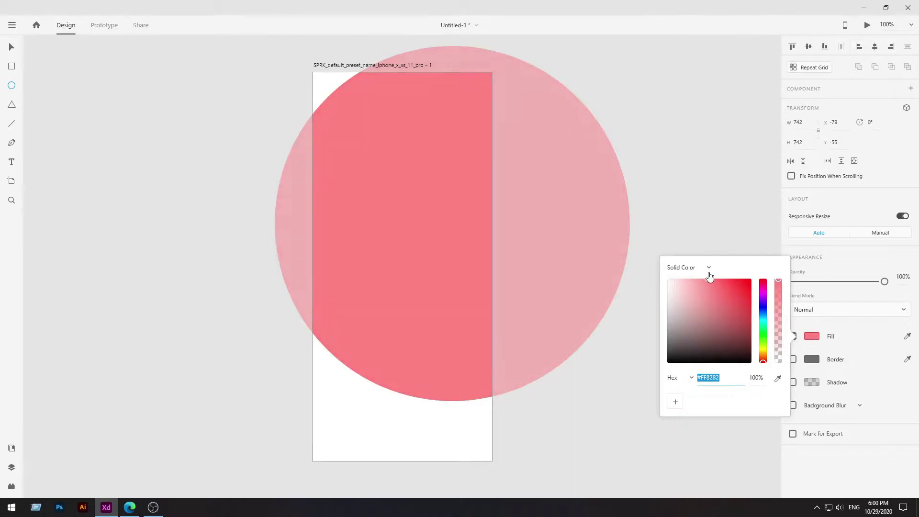
left_click(708, 268)
left_click(692, 286)
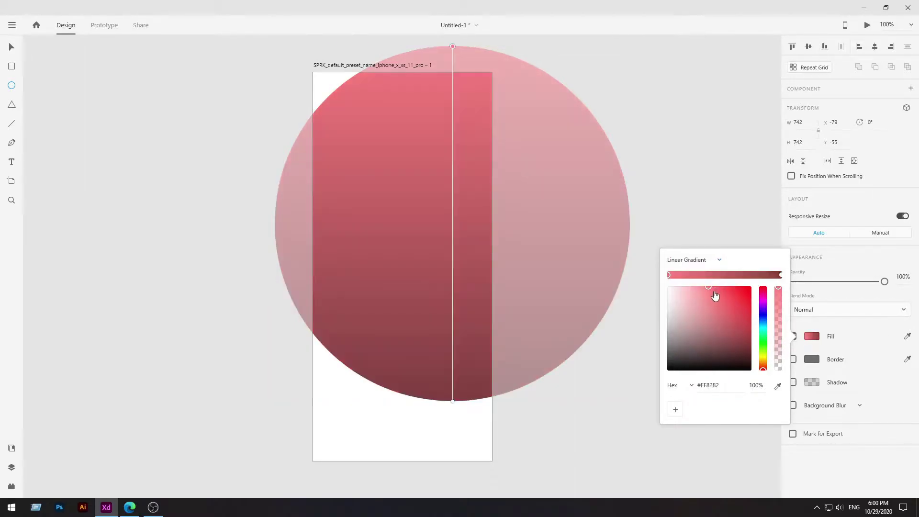
left_click_drag(712, 292, 702, 289)
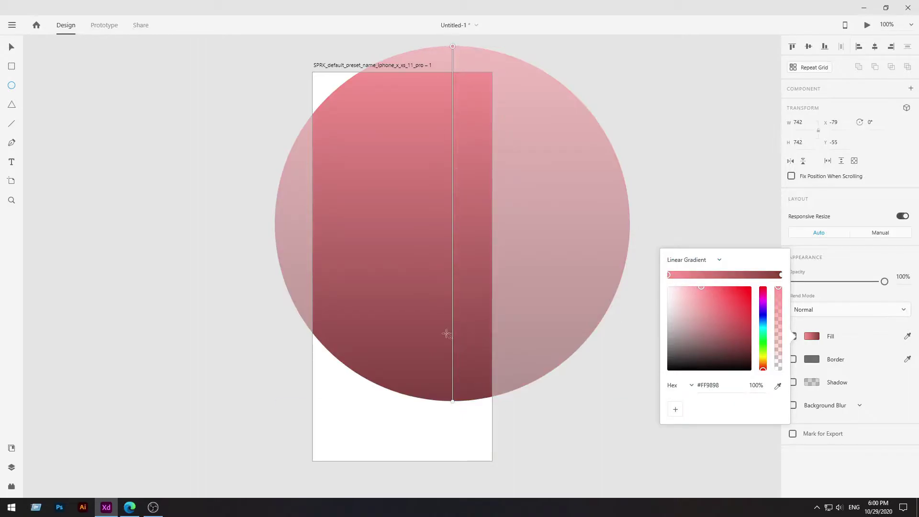
Set the gradient's end colour to purple #8D76DC and extend the gradient's end point below the artboard
left_click(452, 401)
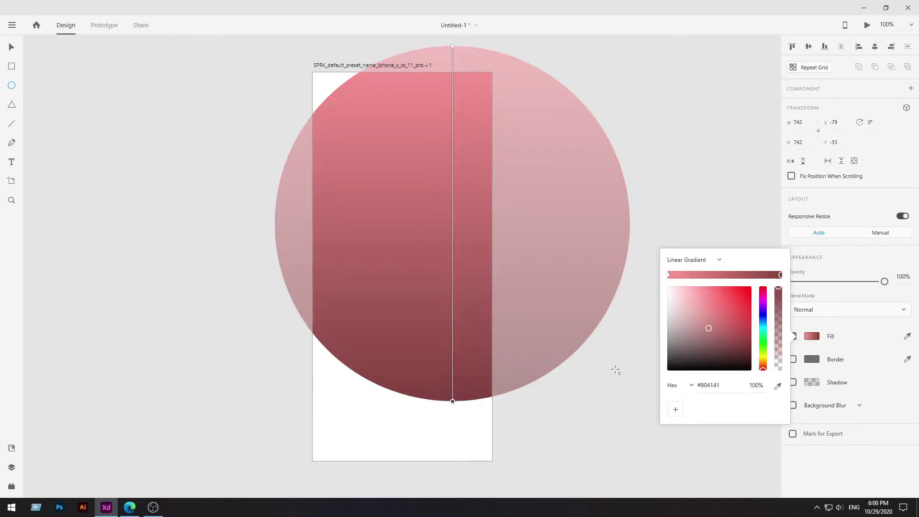
left_click(763, 311)
left_click_drag(710, 302, 707, 298)
left_click_drag(453, 402, 453, 483)
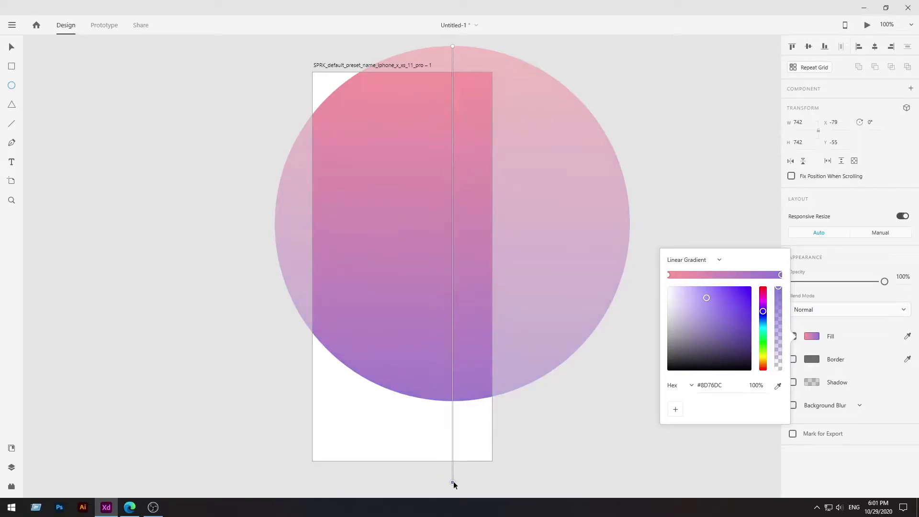
Move the gradient circle up to about X -83, Y -142 so it covers the artboard's upper part
key("v")
left_click_drag(351, 194, 348, 149)
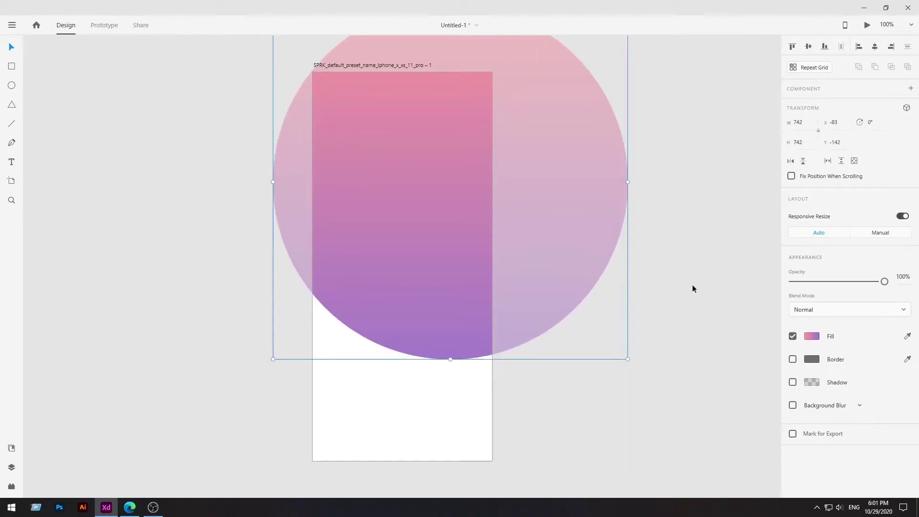
left_click(716, 296)
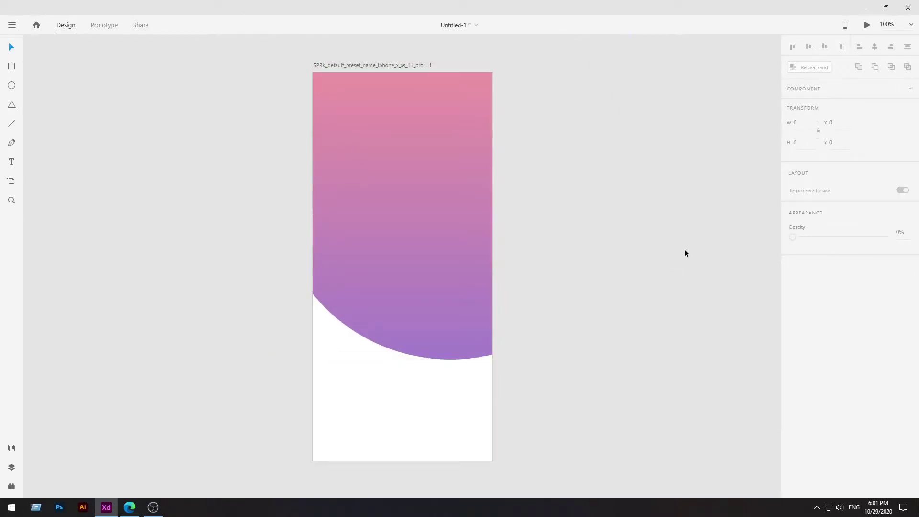
Copy and paste the gradient circle, and offset the duplicate down and to the right at about X -10, Y 14
left_click(420, 233)
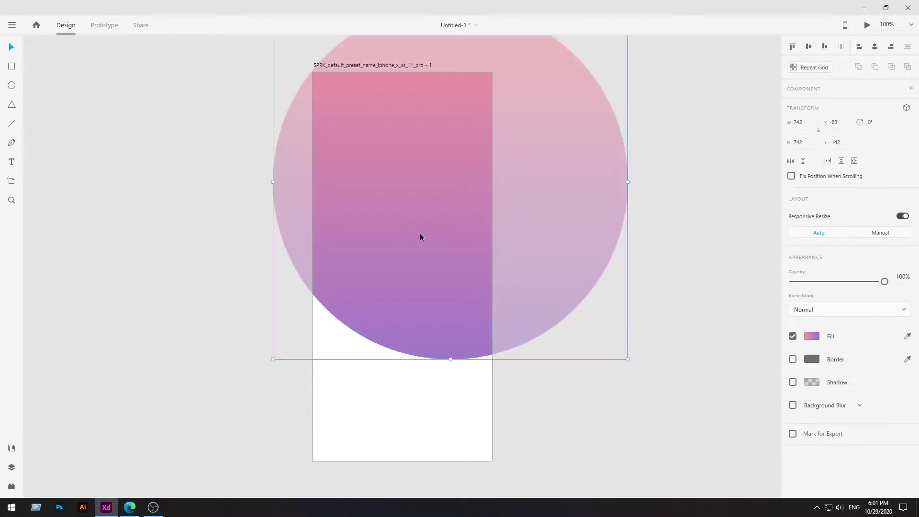
left_click(694, 280)
left_click(435, 248)
right_click(372, 195)
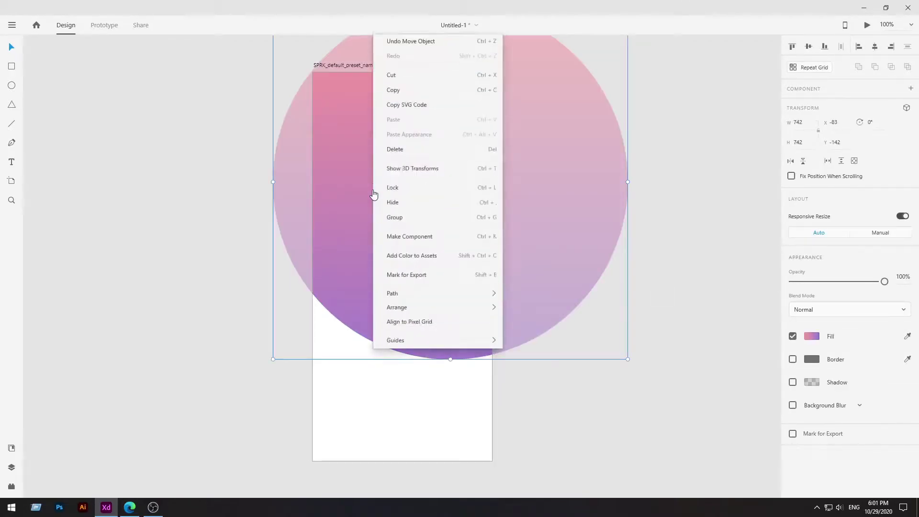
left_click(411, 58)
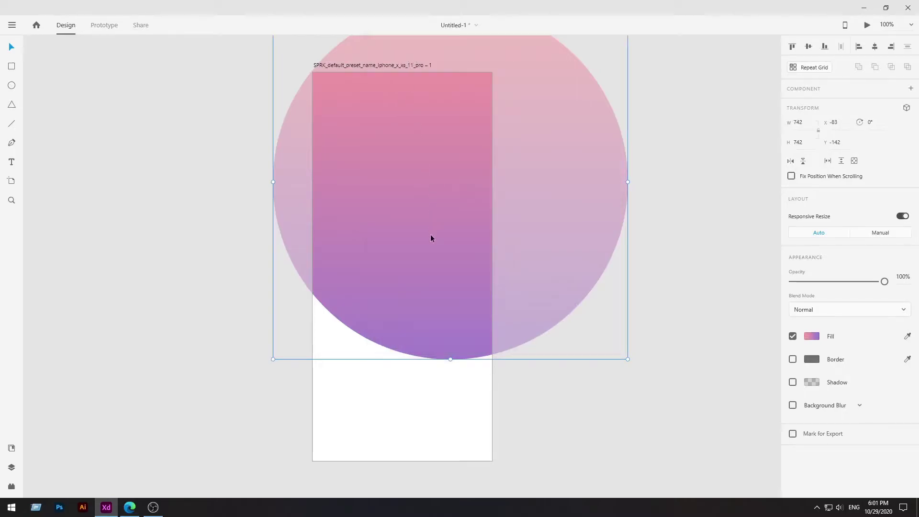
left_click(414, 402)
right_click(414, 402)
left_click(461, 337)
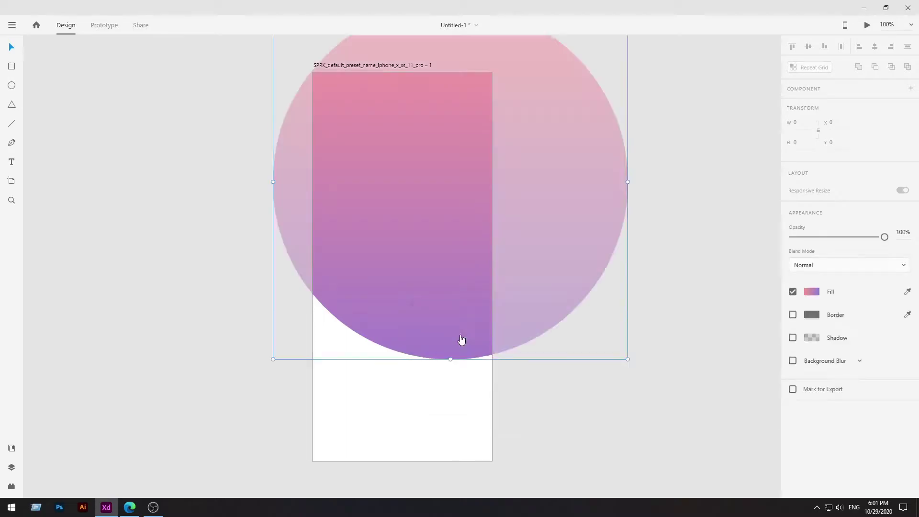
left_click_drag(422, 255, 458, 311)
Set the duplicate circle's opacity to 50%
left_click_drag(885, 281, 847, 293)
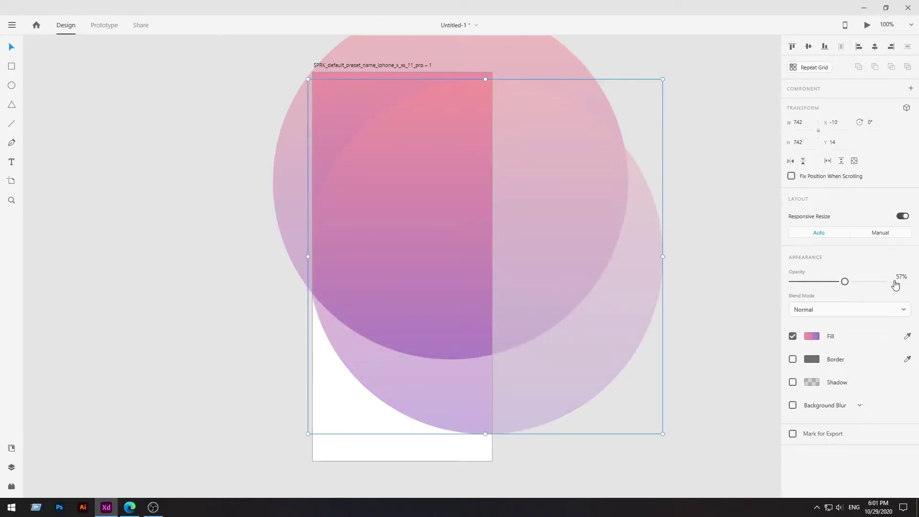
type("50")
key("Return")
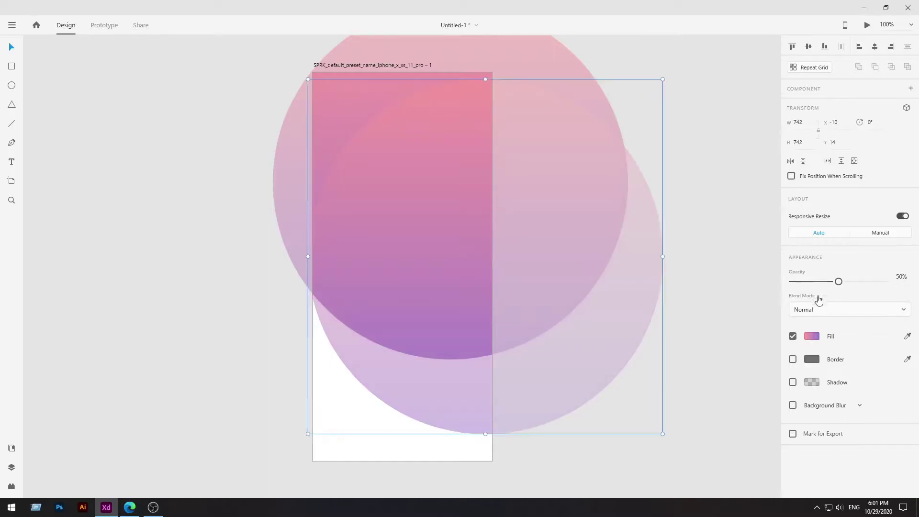
Lighten the end colour of the duplicate circle's gradient to #A491E4
left_click(816, 341)
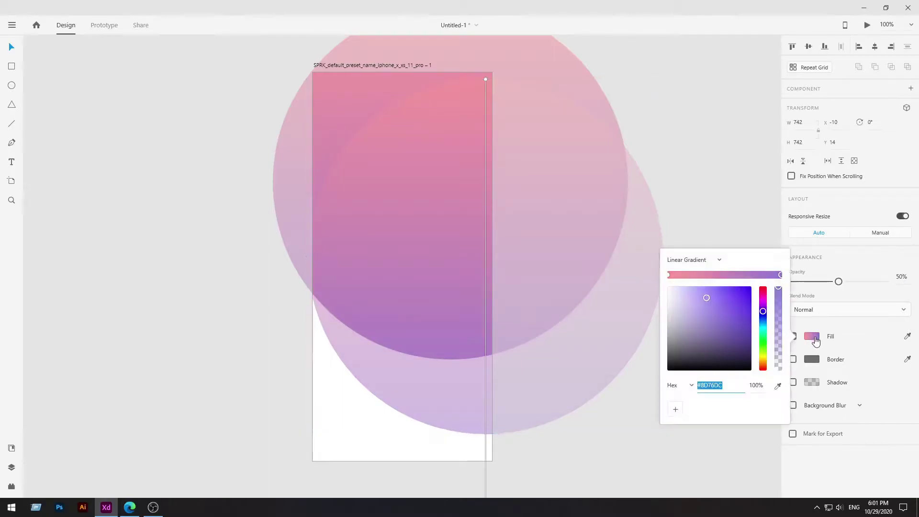
left_click(701, 295)
left_click_drag(702, 296, 697, 296)
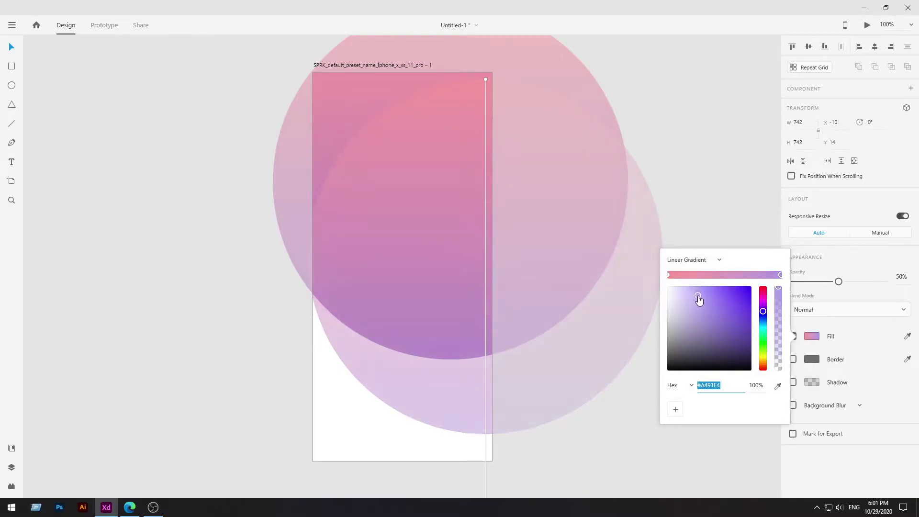
left_click(829, 263)
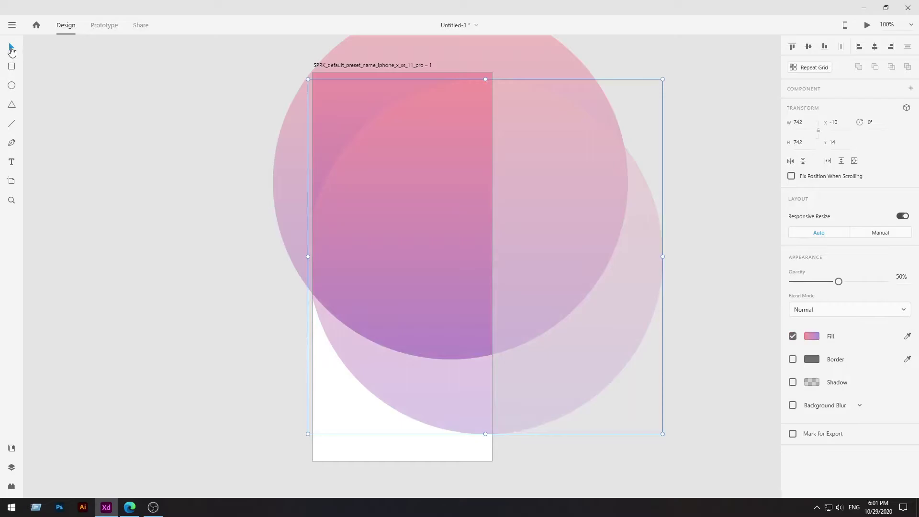
Reposition the semi-transparent circle at about X -31, Y -54, leaving a curved band below the main circle
left_click_drag(416, 380, 409, 356)
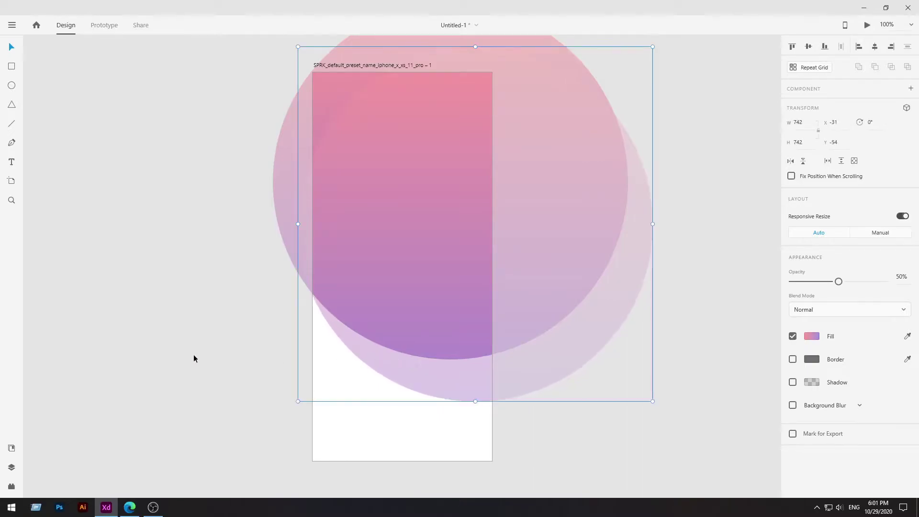
left_click(180, 346)
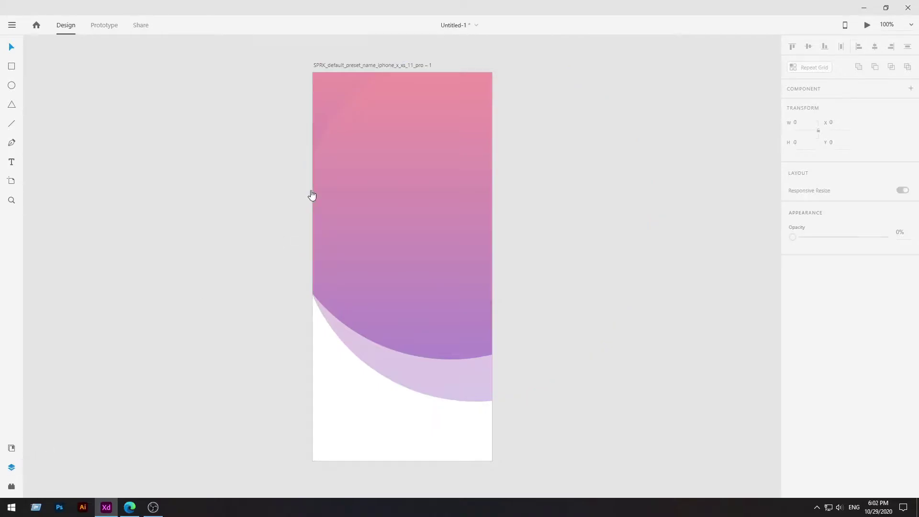
Show the artboard's layers and move the semi-transparent Ellipse 2 below Ellipse 1 in the stacking order
left_click(12, 467)
left_click(61, 83)
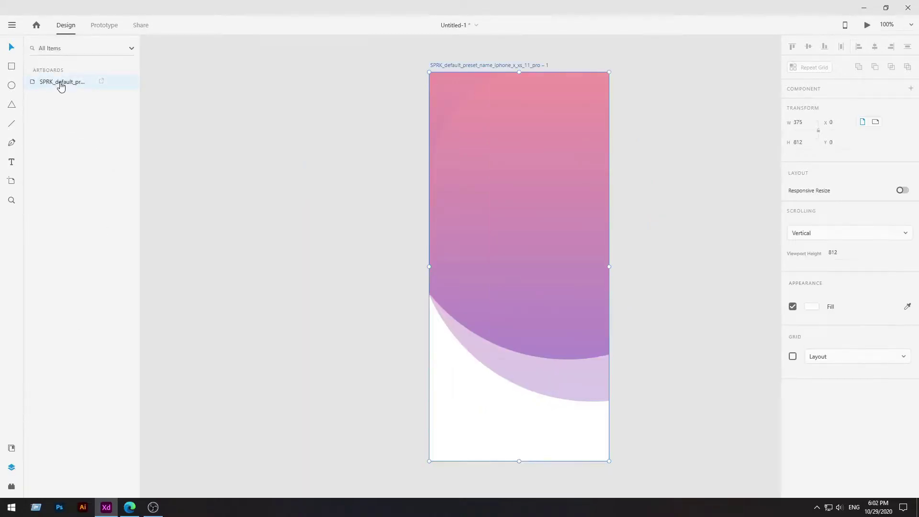
left_click(501, 366)
left_click_drag(62, 82, 67, 115)
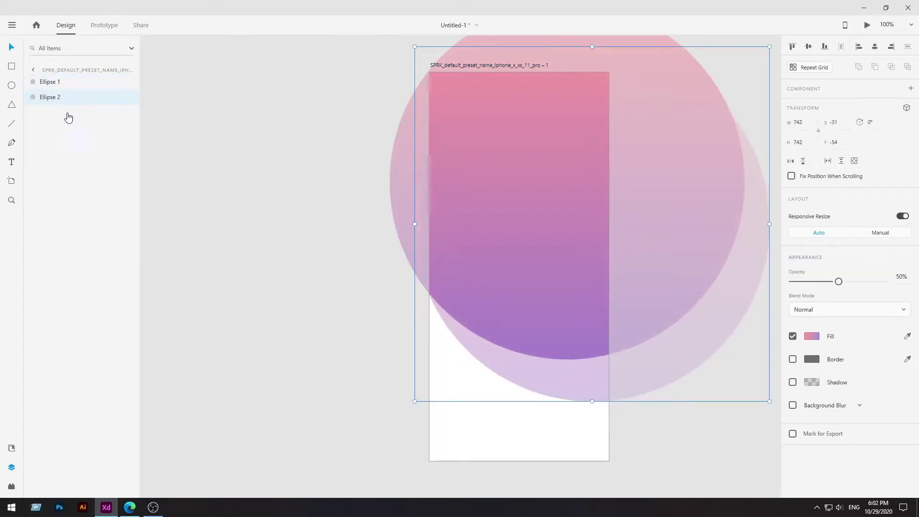
left_click(284, 287)
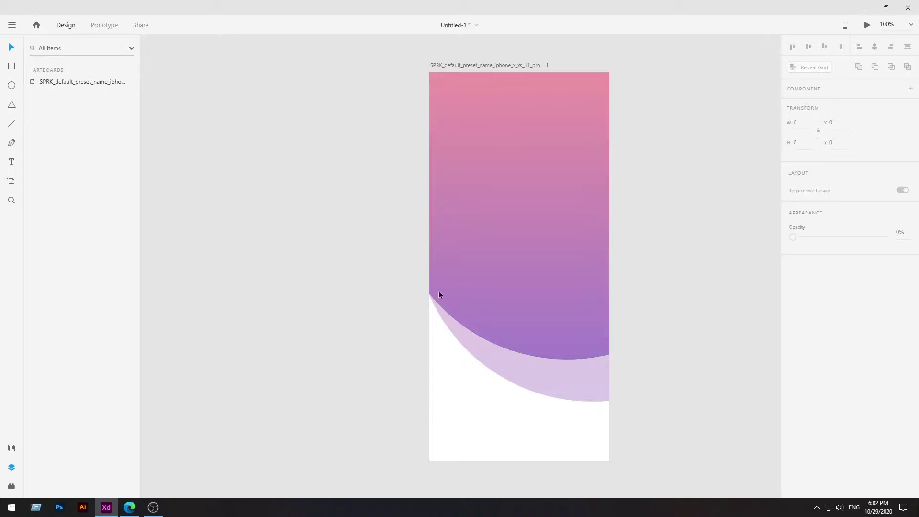
left_click(515, 357)
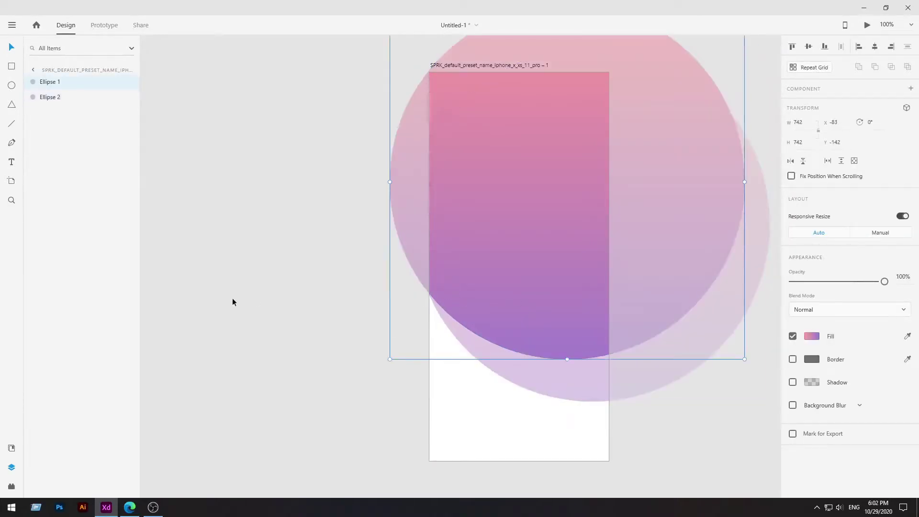
left_click(233, 302)
Nudge the semi-transparent circle slightly upward to refine where its edge meets the artboard's left side, and hide the layer list
scroll(423, 367, "up", 3)
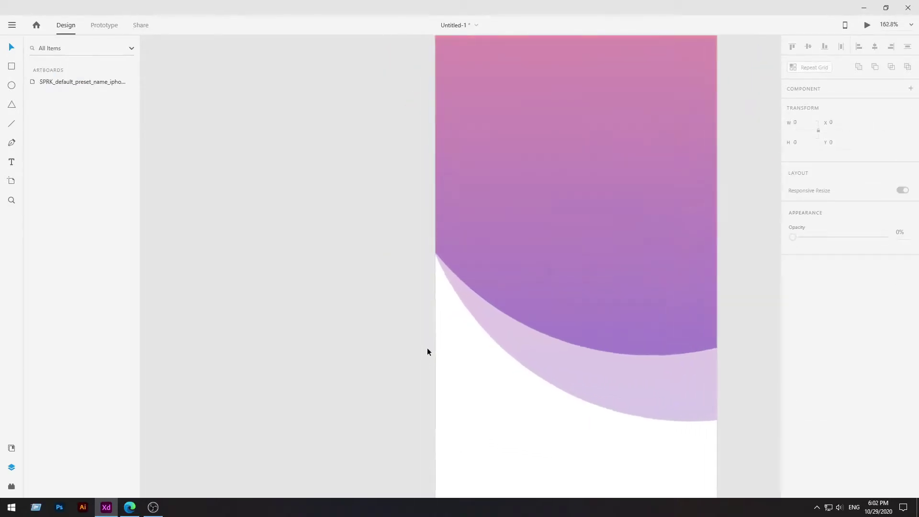
scroll(427, 352, "up", 1)
left_click(493, 322)
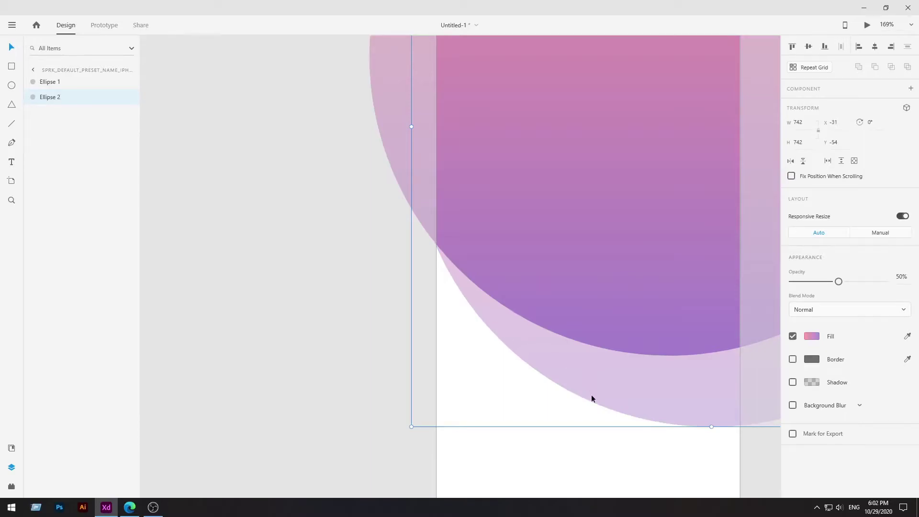
left_click_drag(592, 397, 590, 390)
left_click(458, 326)
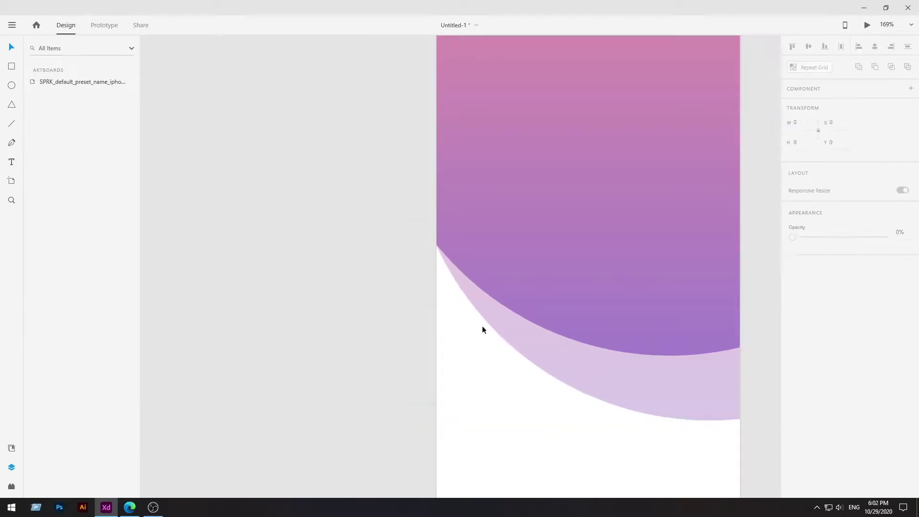
scroll(623, 322, "down", 1)
scroll(641, 327, "down", 6)
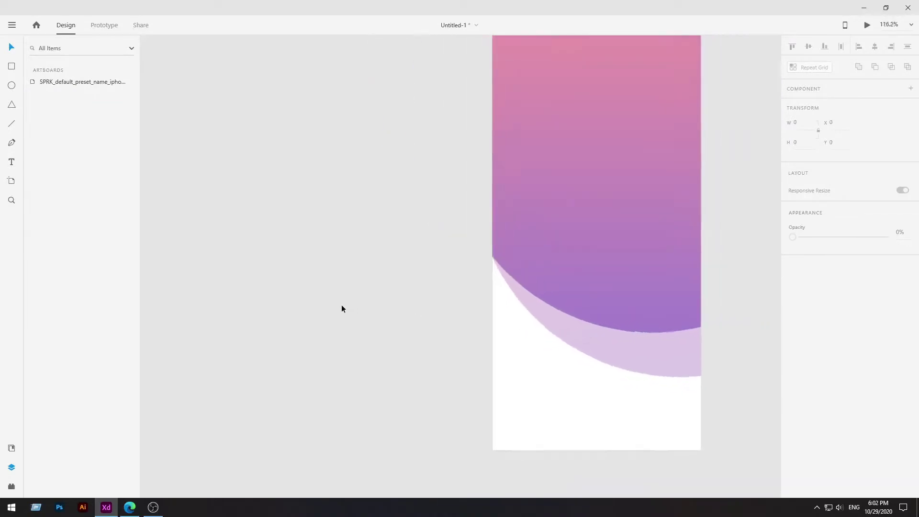
scroll(669, 293, "up", 3)
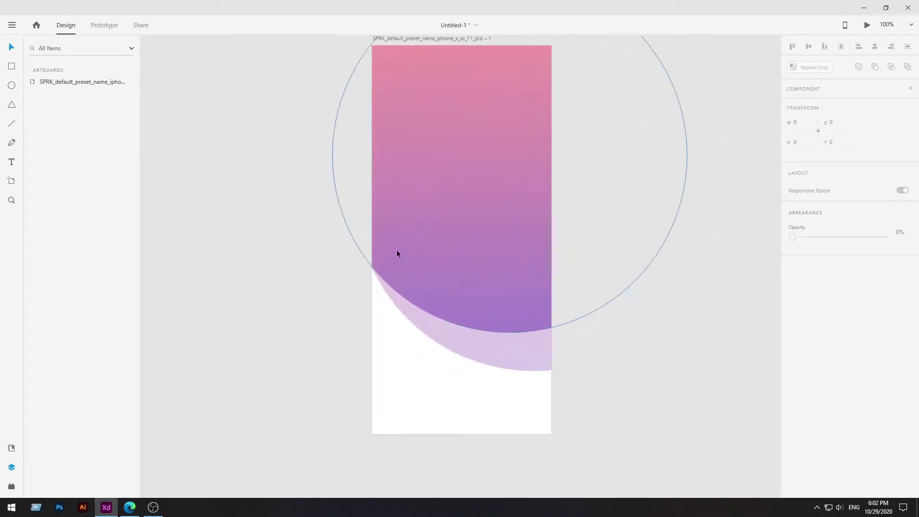
scroll(383, 229, "up", 2)
left_click(12, 467)
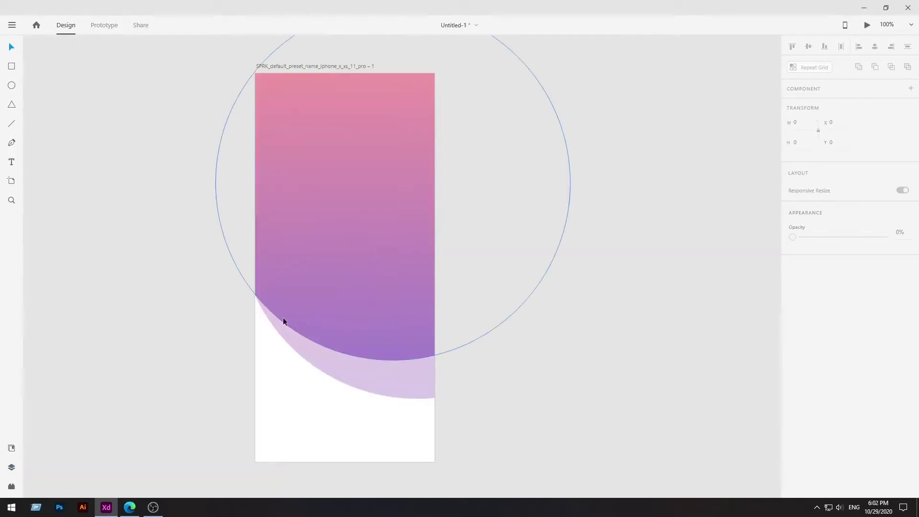
scroll(39, 264, "up", 1)
scroll(41, 268, "down", 1)
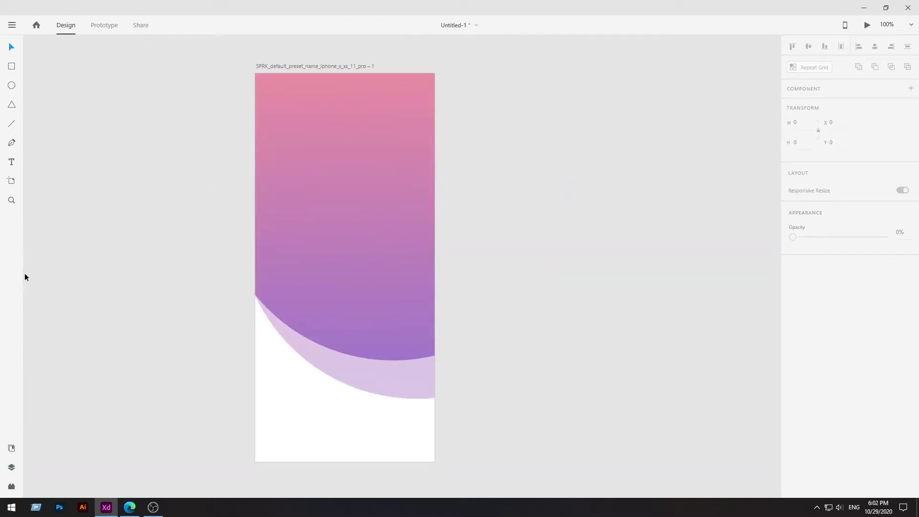
scroll(597, 318, "up", 2)
scroll(597, 318, "down", 3)
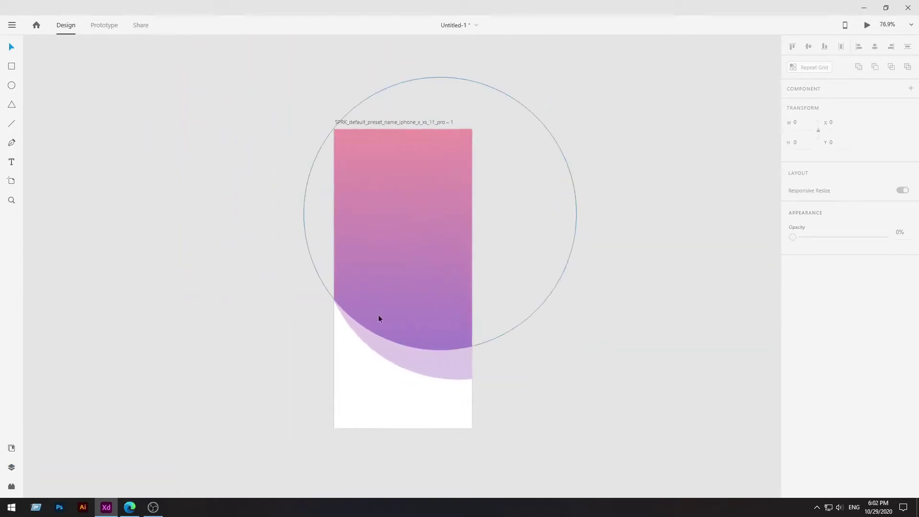
scroll(379, 331, "up", 1)
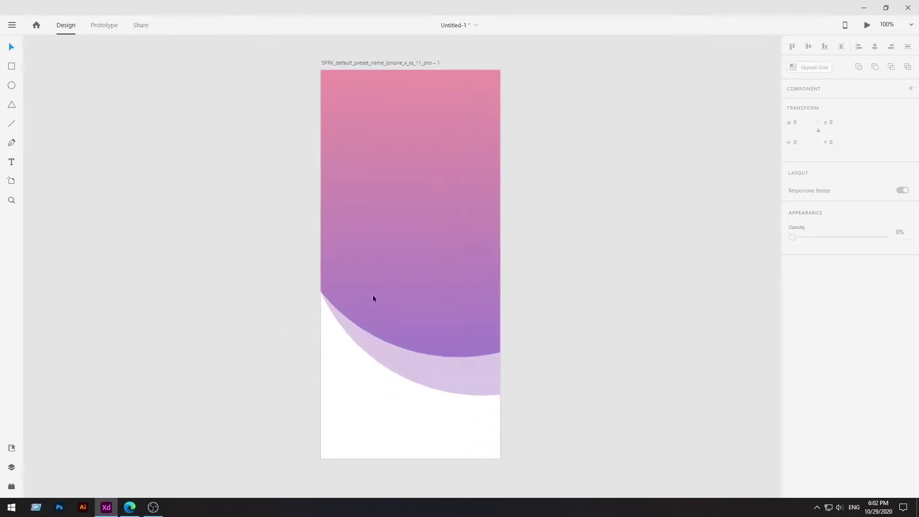
left_click(408, 279)
left_click(540, 349)
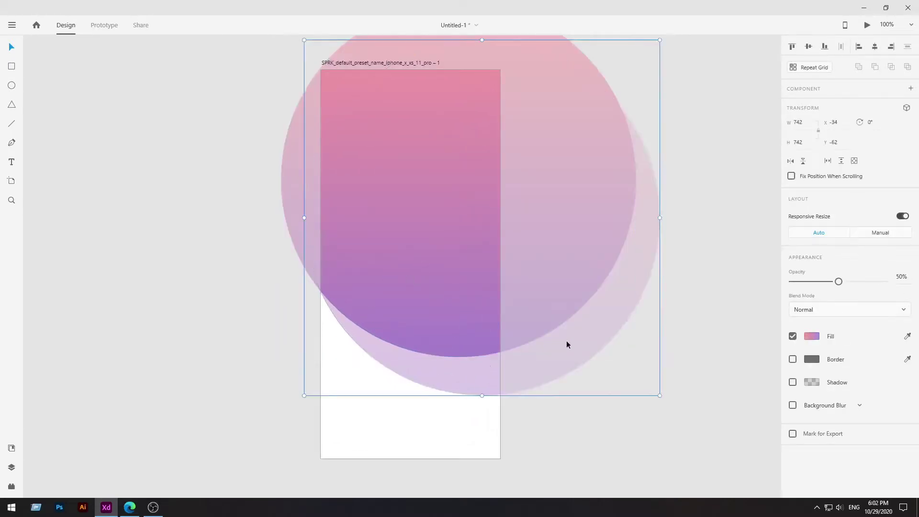
left_click(710, 333)
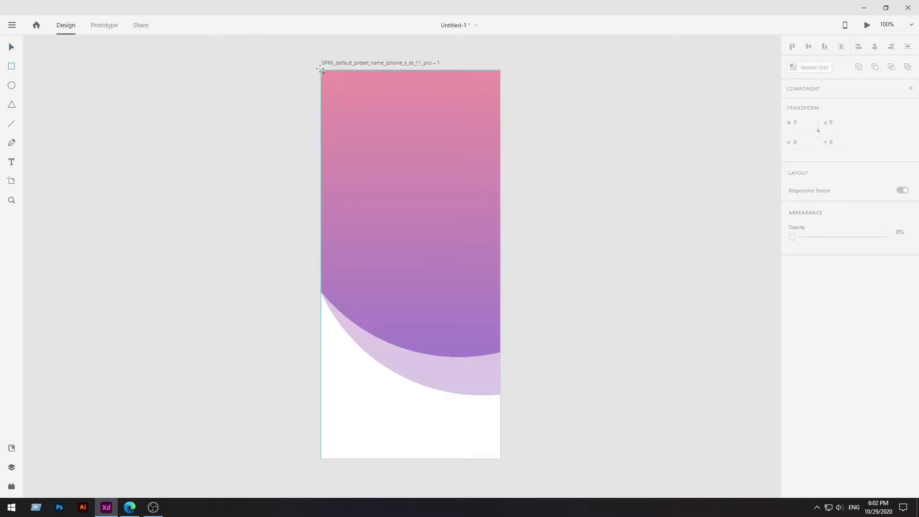
Cover the whole artboard with a borderless 375 × 812 rectangle and use it as a mask shape for both gradient circles
left_click_drag(320, 71, 500, 459)
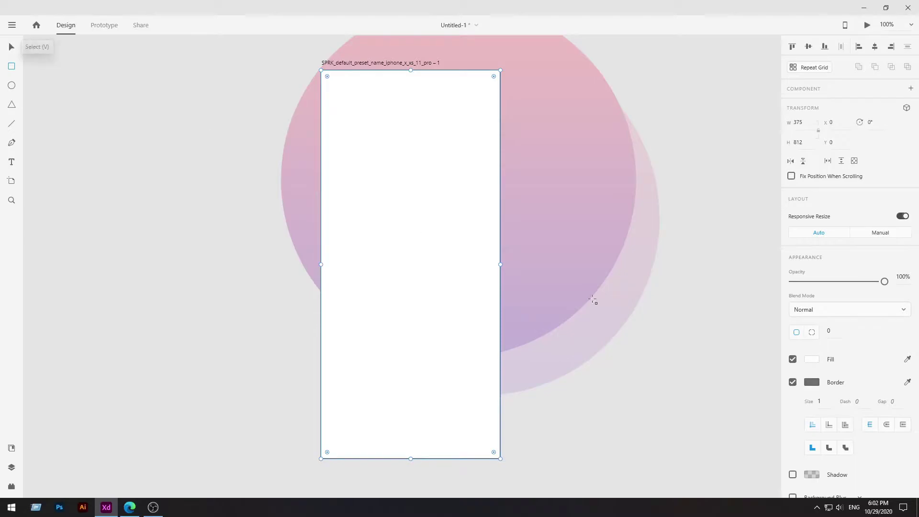
left_click(793, 382)
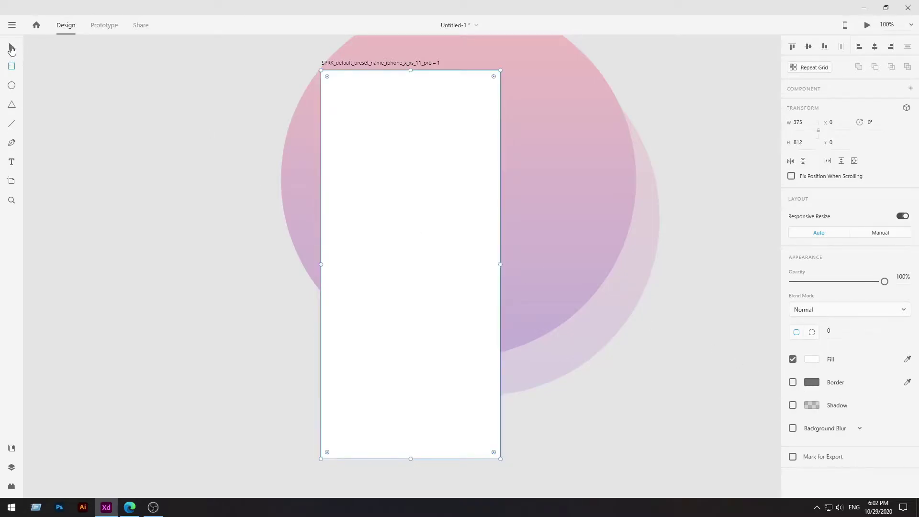
left_click_drag(252, 69, 692, 377)
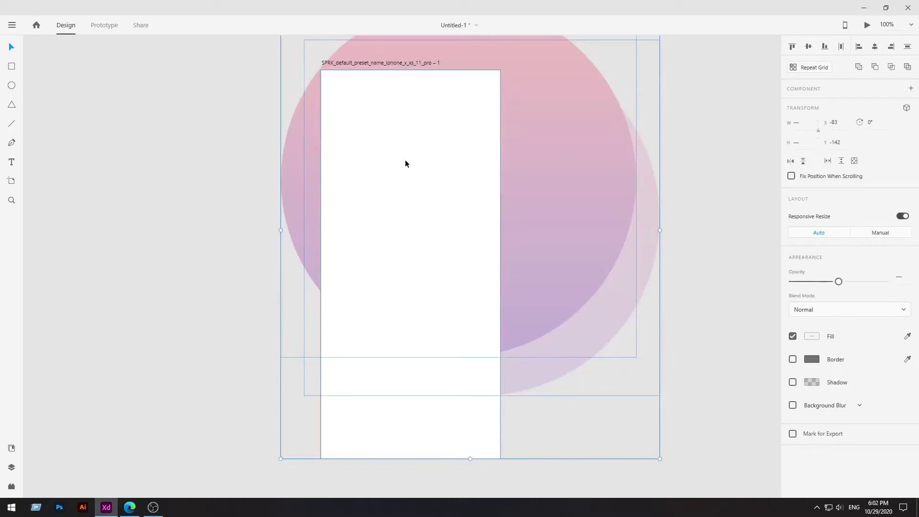
right_click(421, 246)
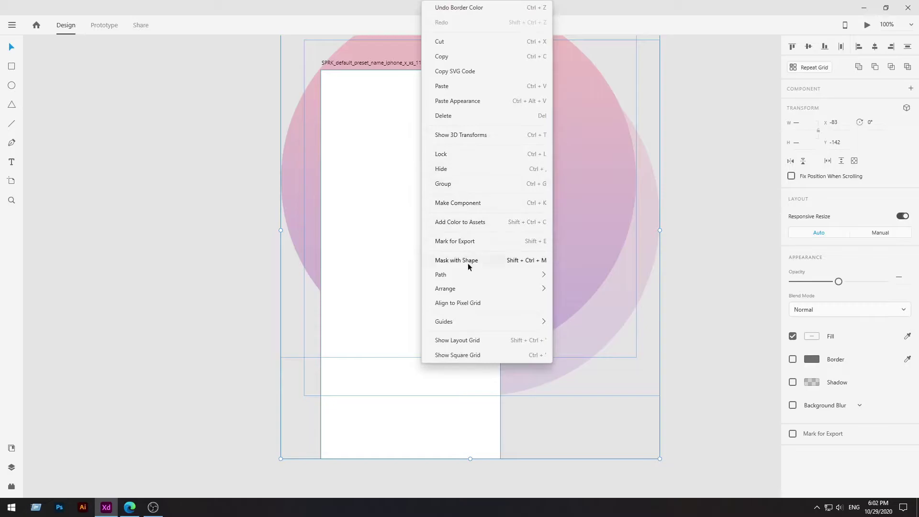
left_click(488, 261)
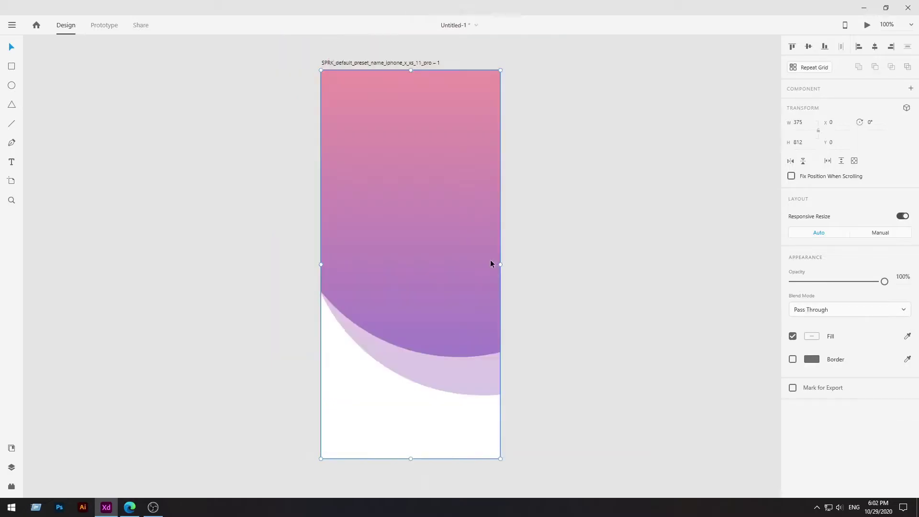
left_click(544, 270)
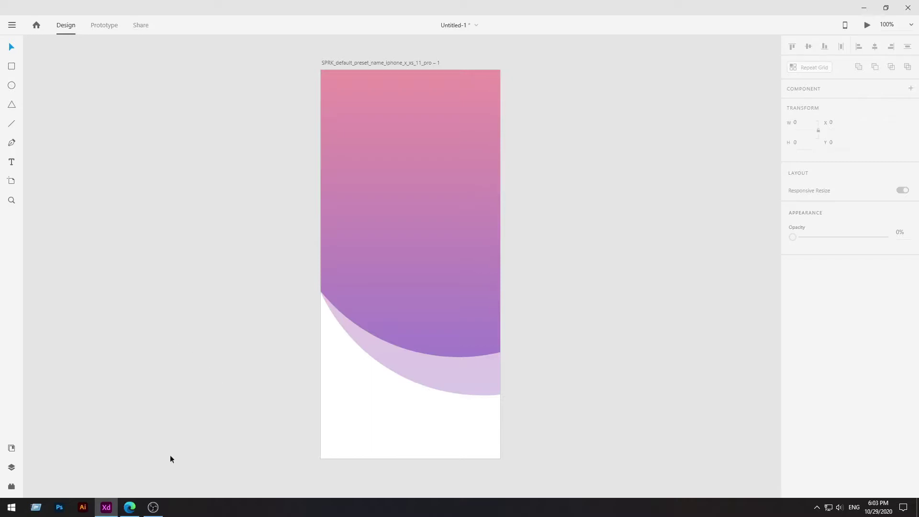
Switch to the browser and search Flaticon for "user" icons
left_click(130, 507)
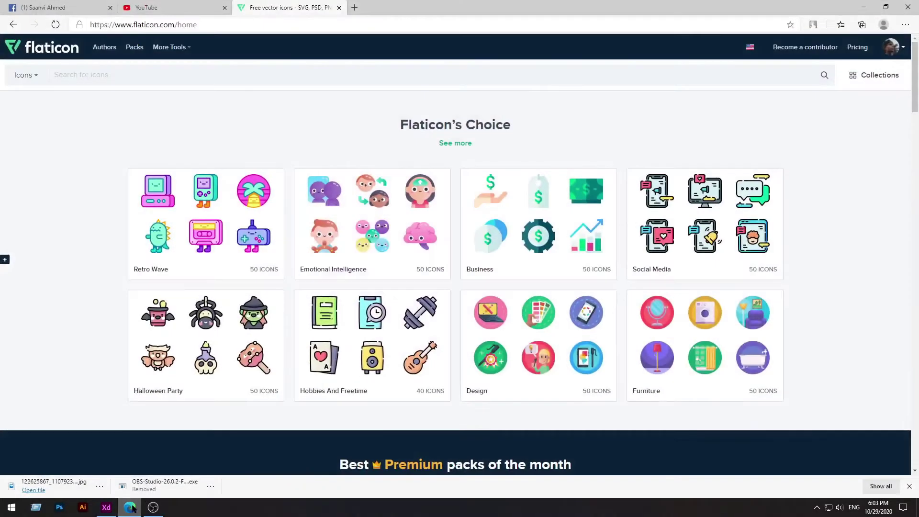
left_click(190, 76)
type("user")
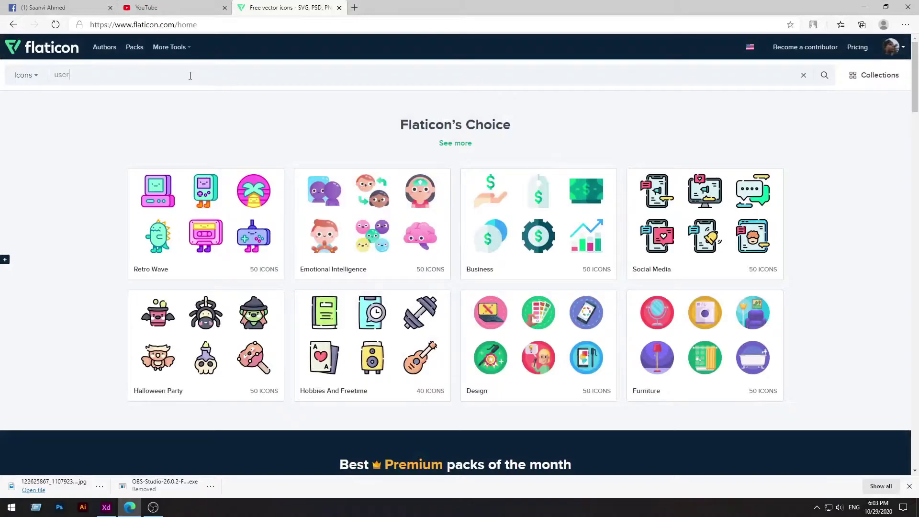
key("Return")
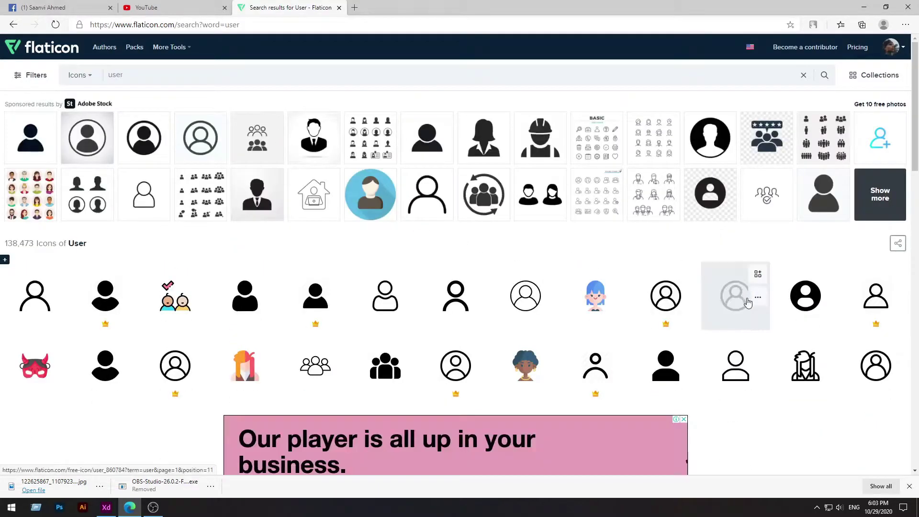
Download the black outlined circular user icon by Becris as a free SVG, completing the mountains-or-hills image check and dismissing the attribution notice
left_click(758, 299)
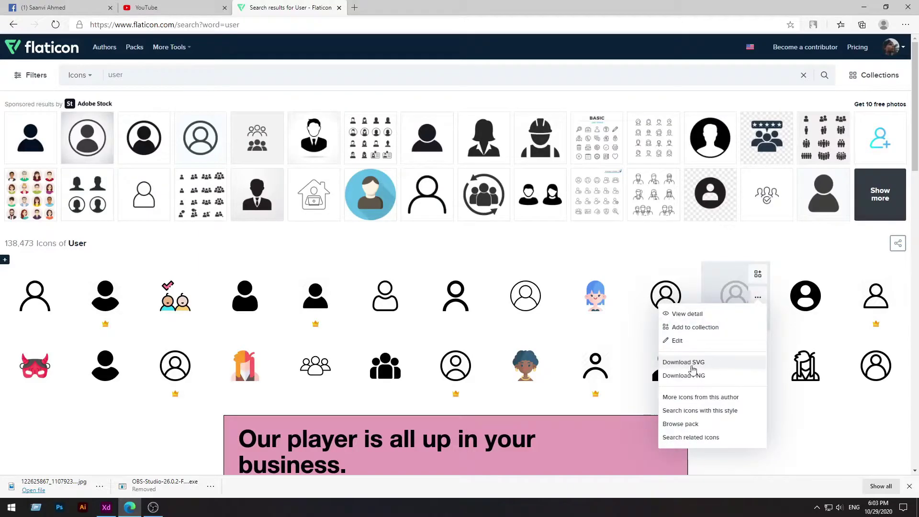
left_click(705, 366)
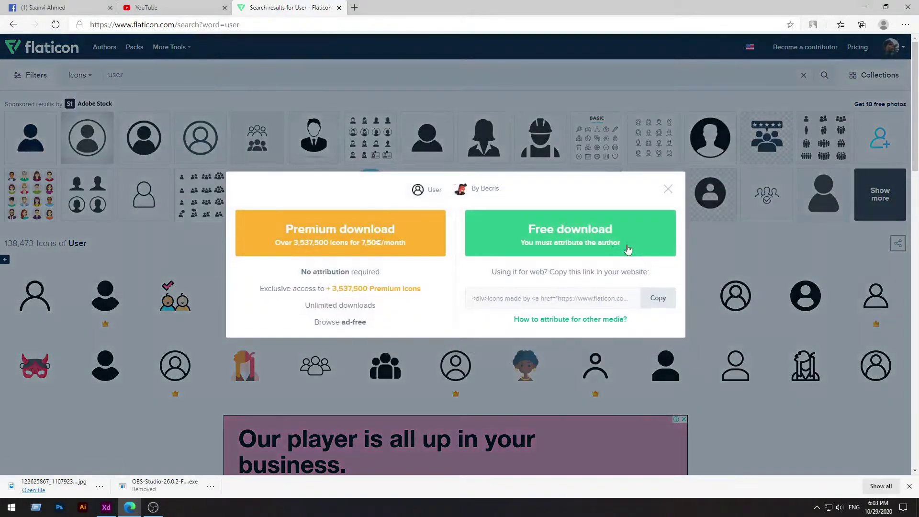
left_click(581, 237)
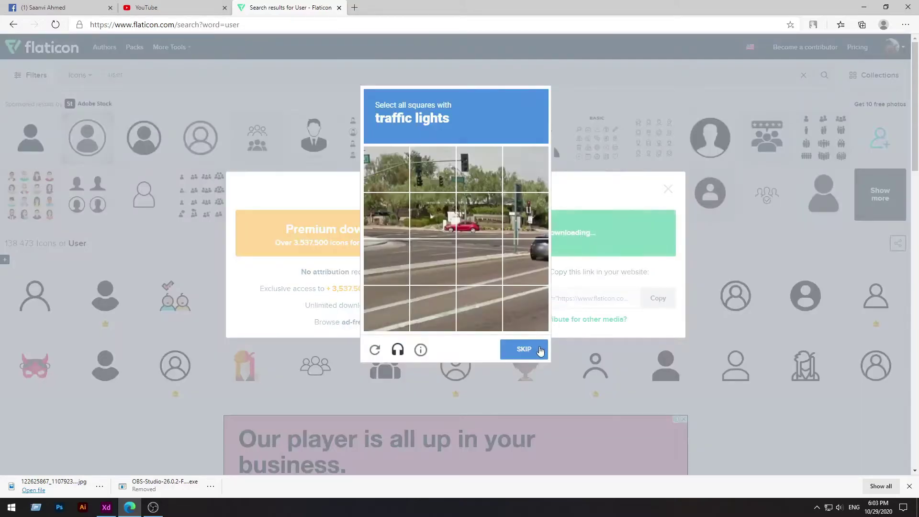
left_click(540, 349)
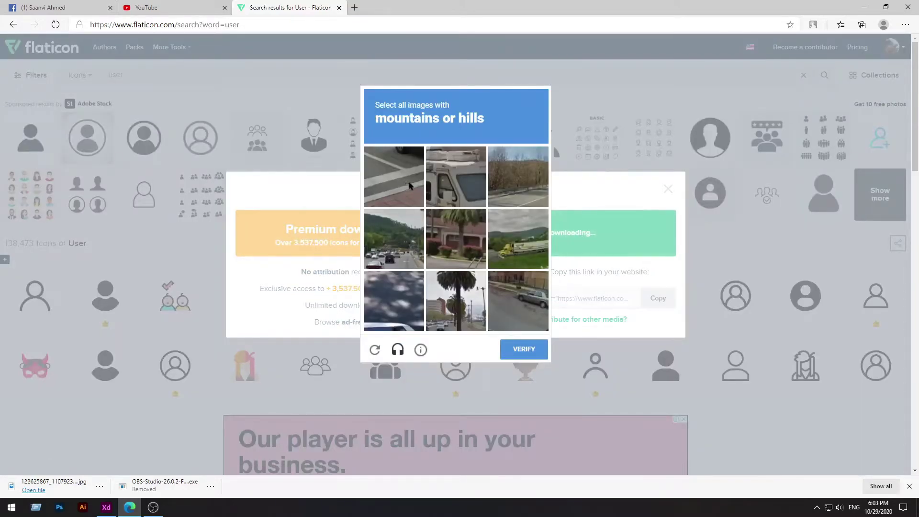
left_click(517, 178)
left_click(517, 239)
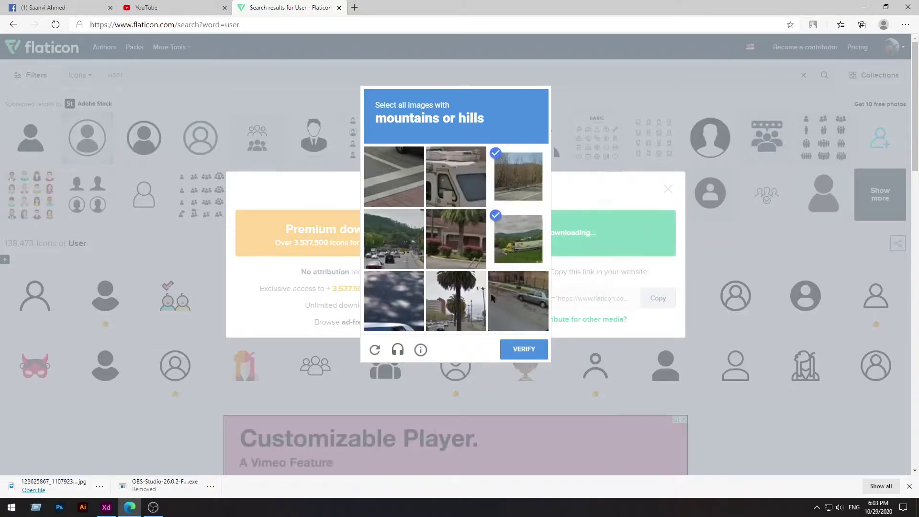
left_click(409, 259)
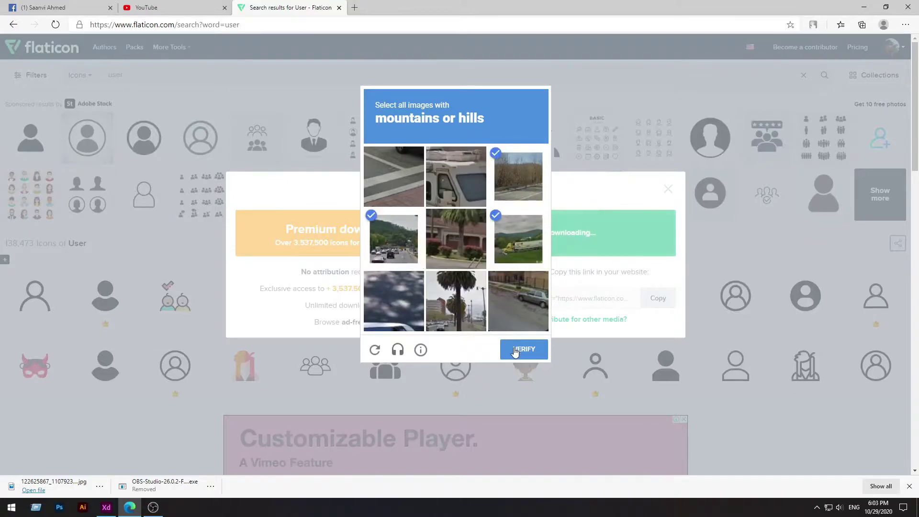
left_click(513, 347)
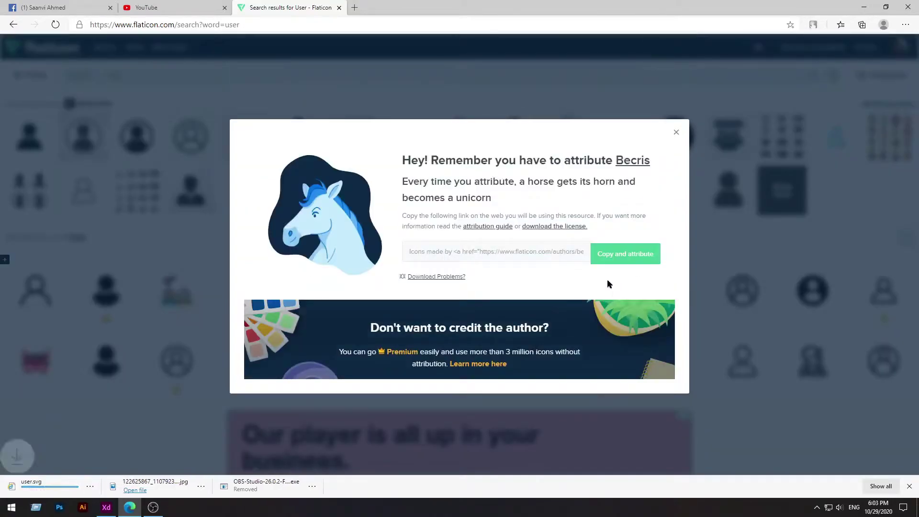
left_click(676, 133)
Search for "facebook" icons and download the round blue Facebook icon as a free SVG, dismissing the attribution notice
double_click(115, 76)
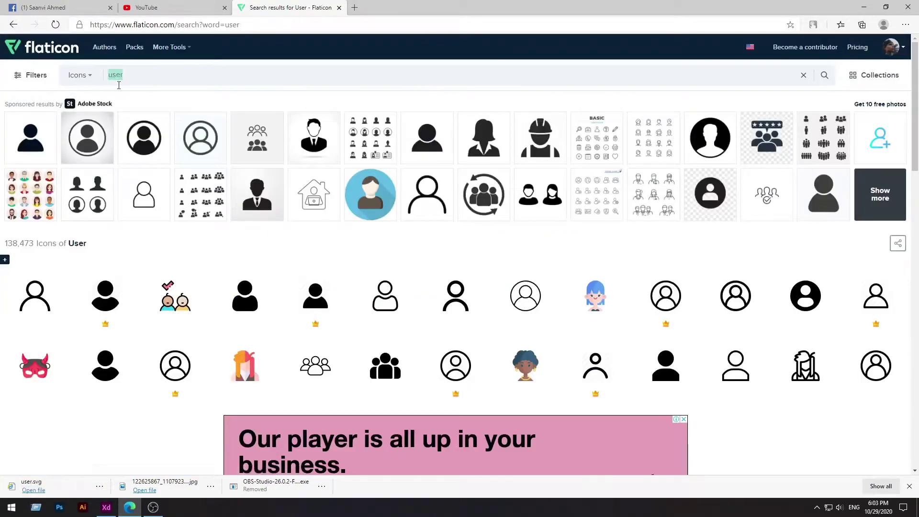
type("facebook")
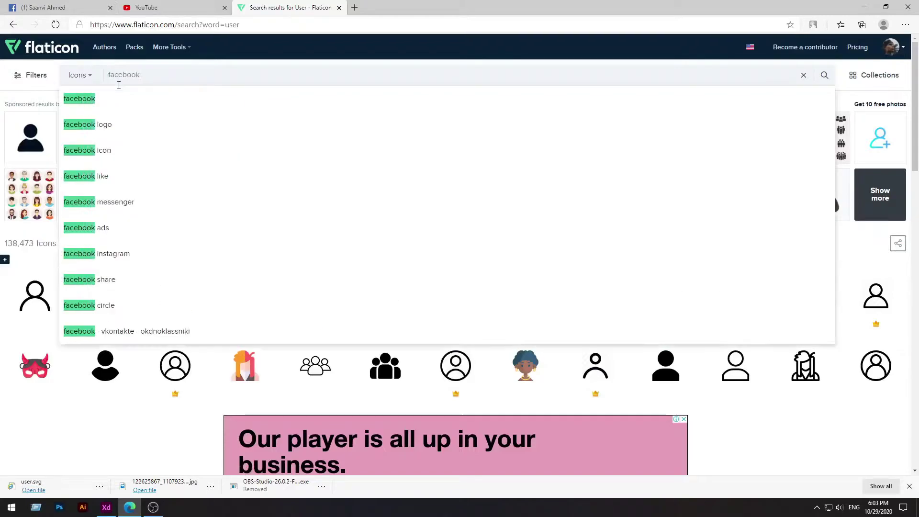
key("Return")
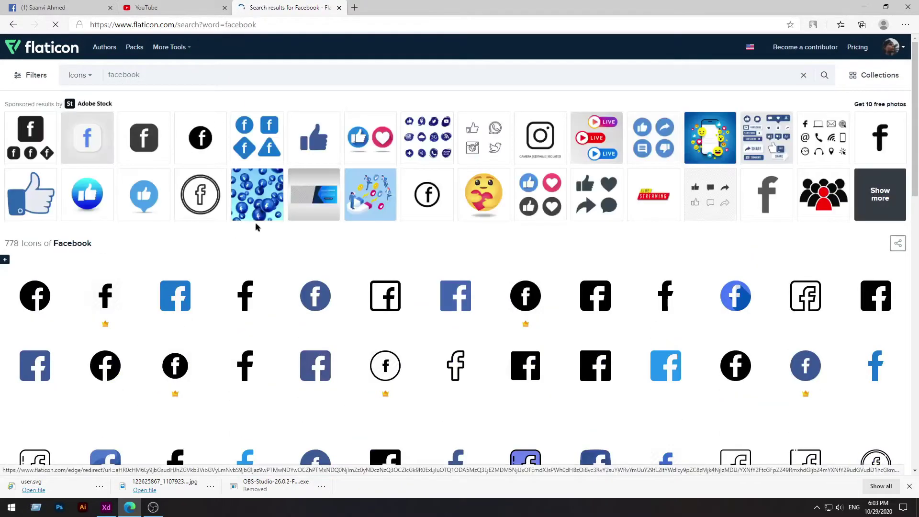
left_click(337, 297)
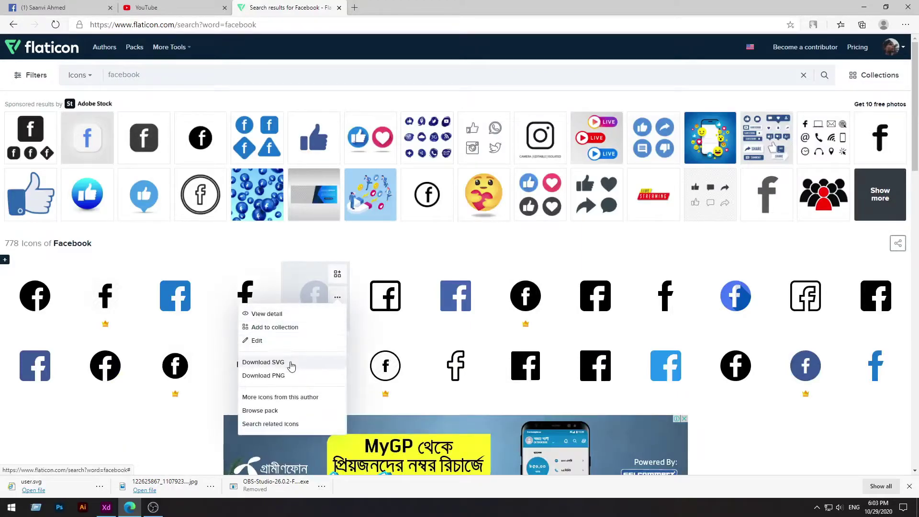
left_click(295, 362)
left_click(532, 245)
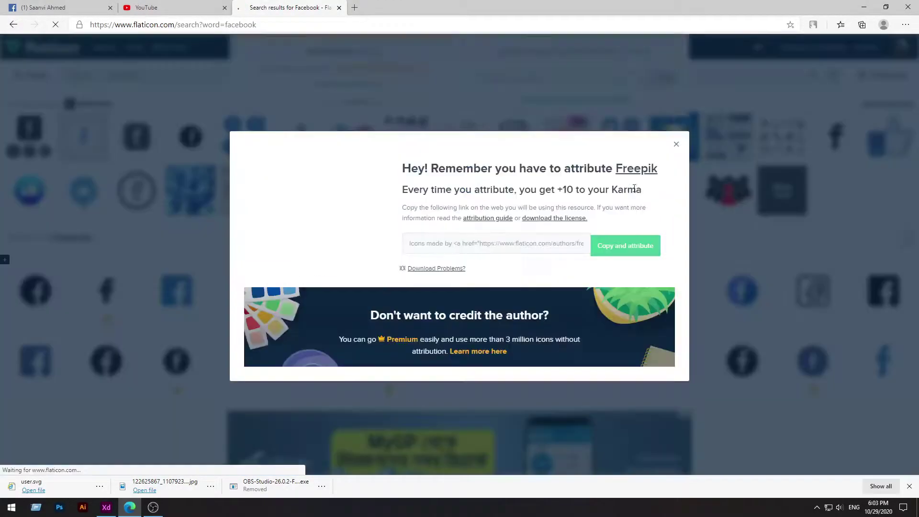
left_click(676, 135)
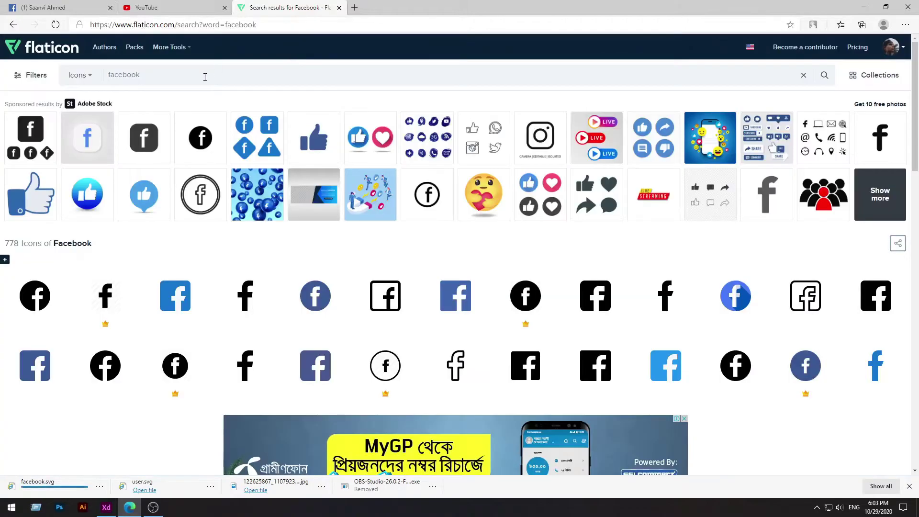
Search for "google" icons and download the first multicoloured G icon as a free SVG, dismissing the attribution notice
type("google")
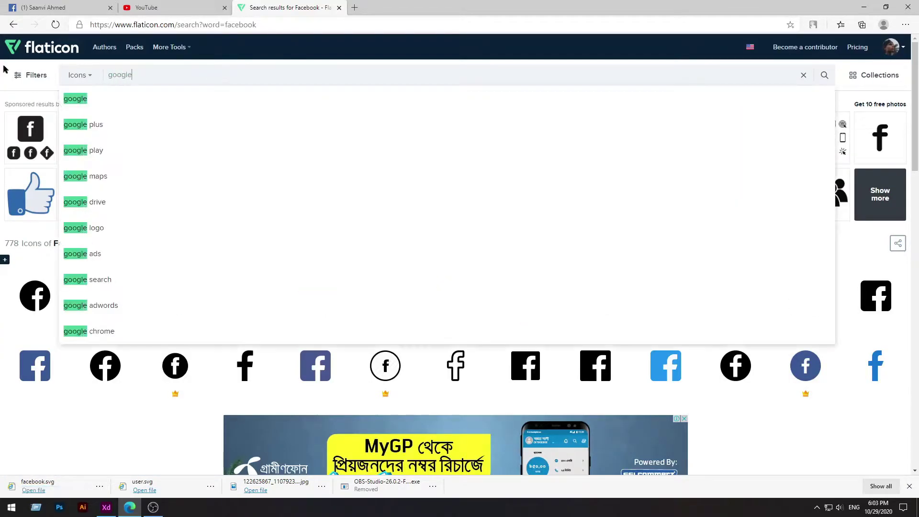
key("Return")
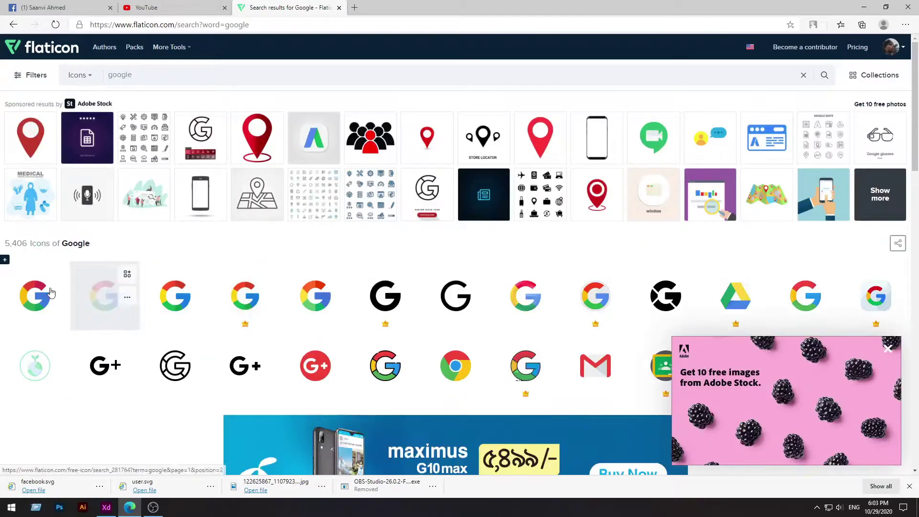
left_click(57, 297)
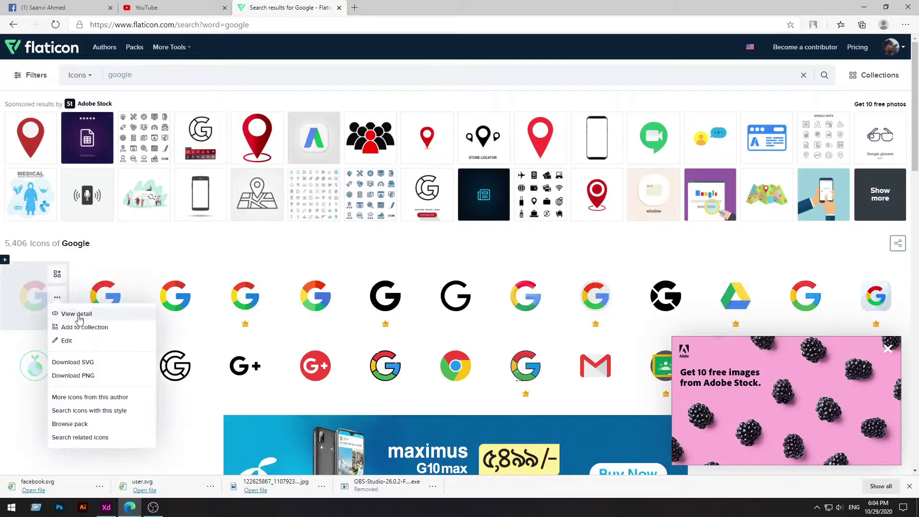
left_click(77, 362)
left_click(571, 239)
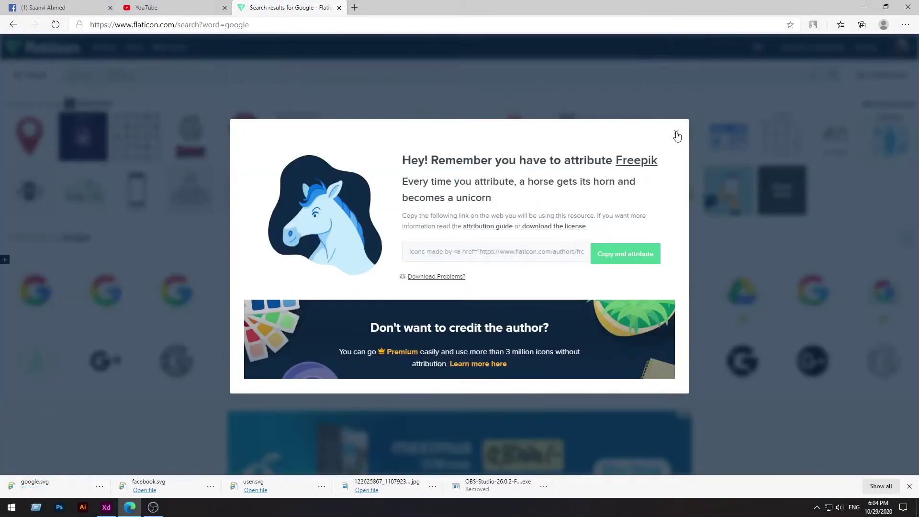
left_click(677, 134)
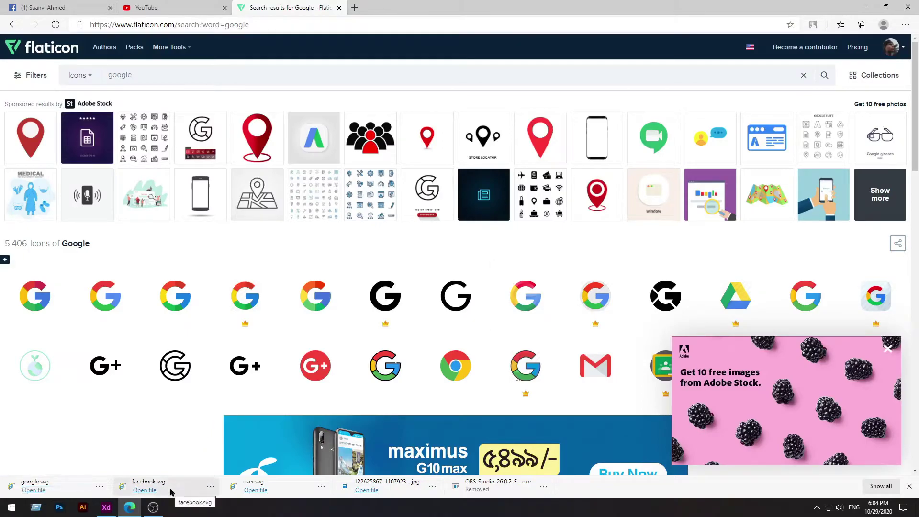
Switch back to Adobe XD and import the user SVG from the Downloads folder
left_click(107, 507)
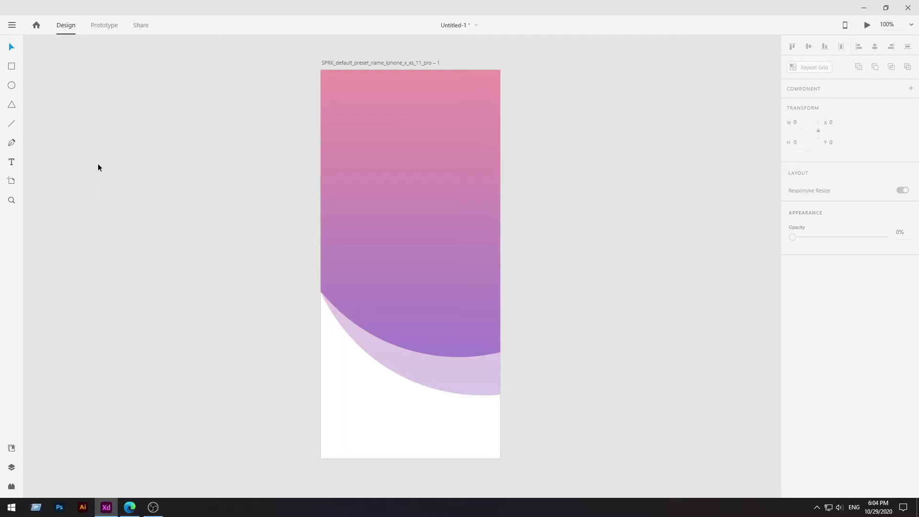
left_click(11, 26)
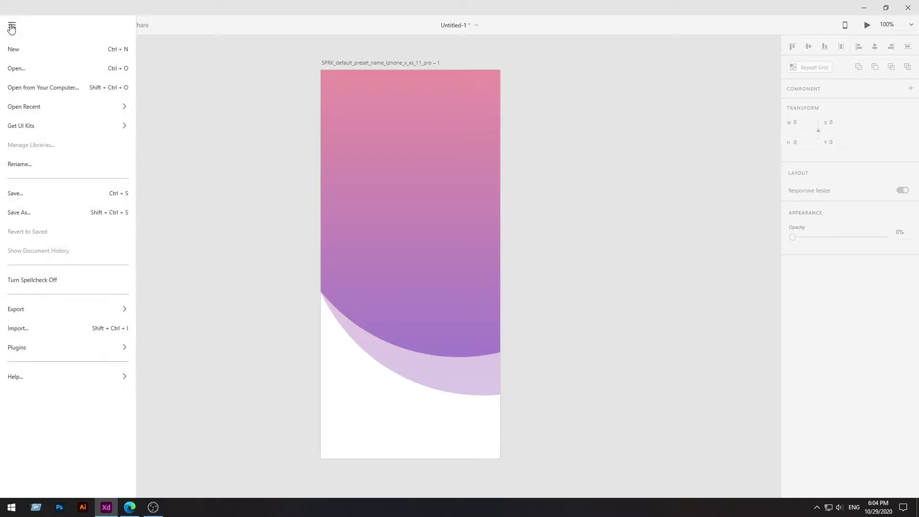
left_click(36, 325)
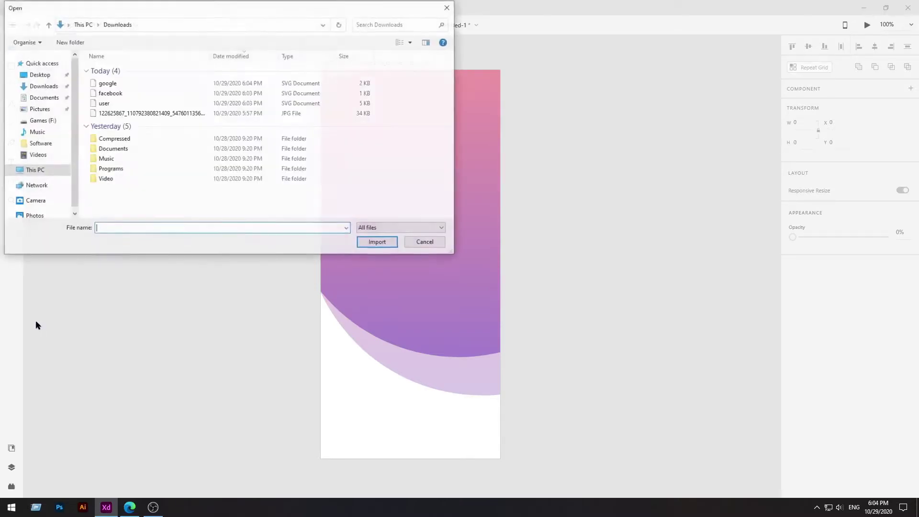
left_click(104, 105)
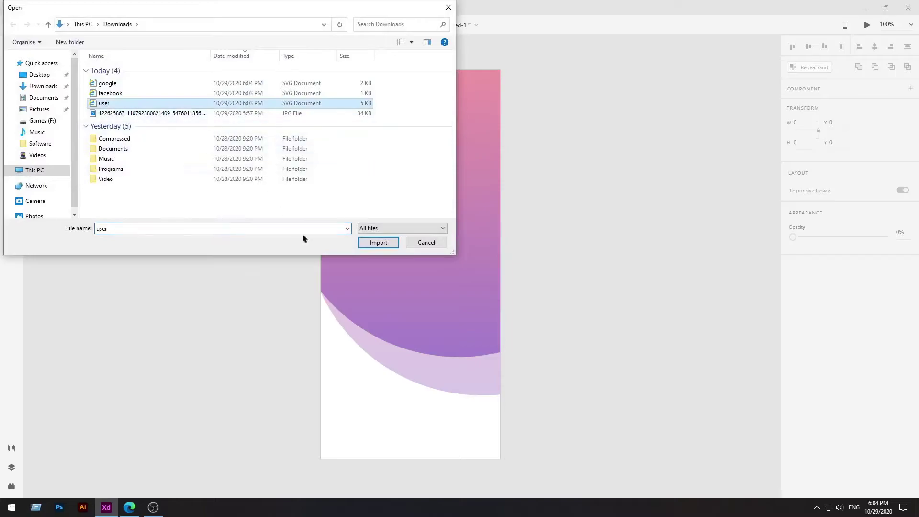
left_click(392, 243)
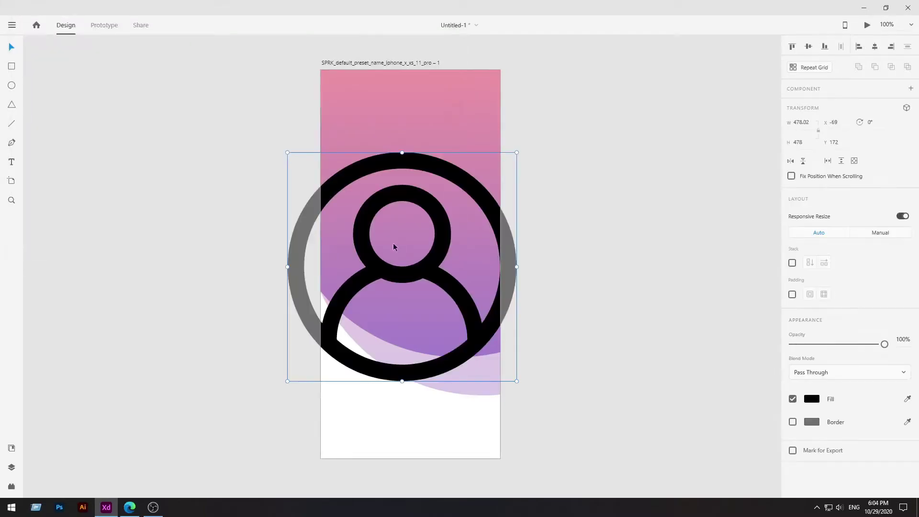
Set the imported user icon's fill colour to white, #FFFFFF
left_click(552, 327)
left_click(423, 270)
left_click(813, 399)
left_click_drag(707, 363, 654, 323)
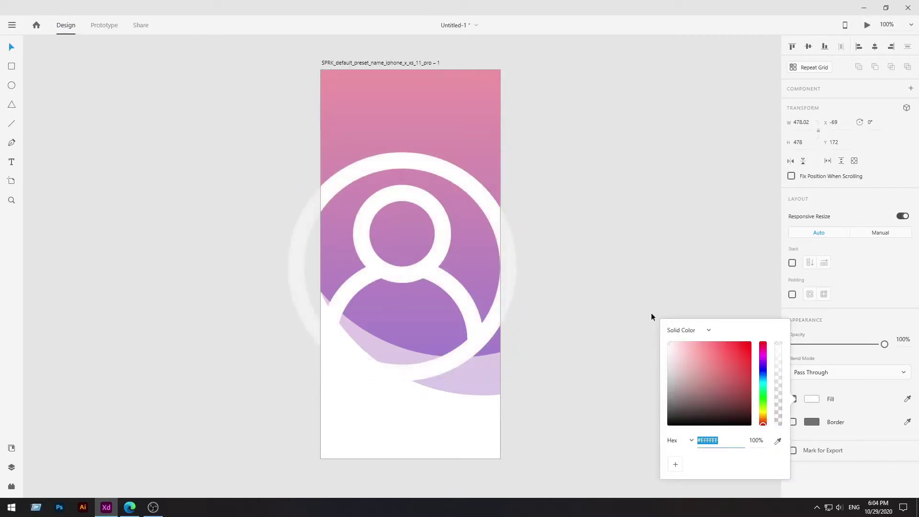
Scale the white user icon down to about 67 × 67 and centre it horizontally near the artboard's upper edge
left_click(653, 323)
left_click(415, 276)
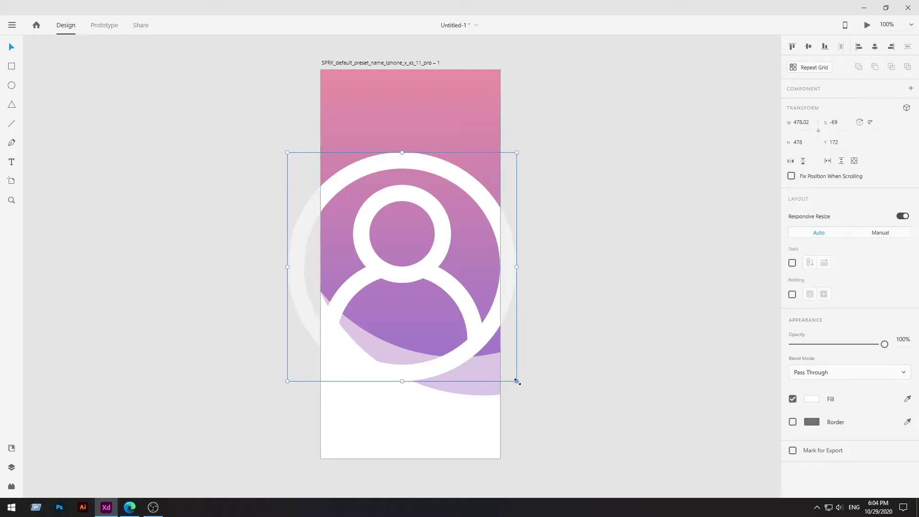
left_click_drag(517, 381, 391, 256)
left_click_drag(344, 207, 416, 154)
left_click_drag(462, 207, 400, 157)
left_click_drag(381, 121, 428, 145)
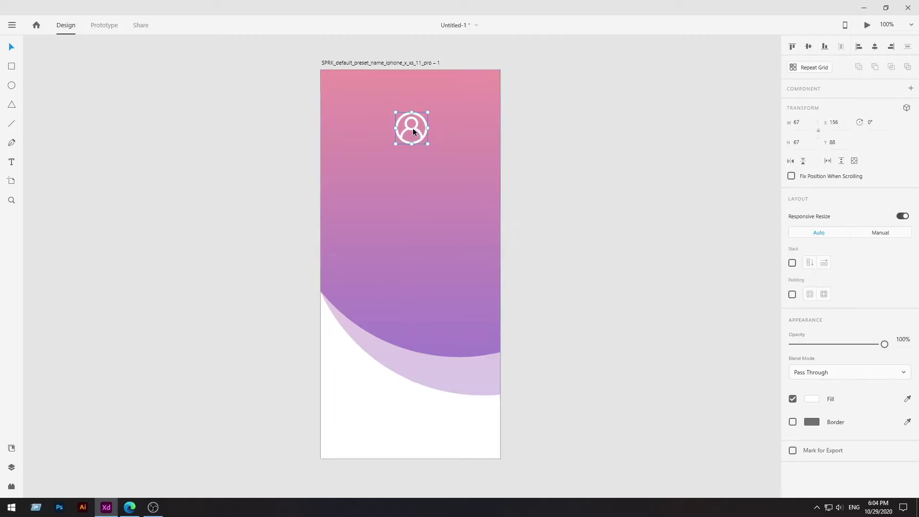
left_click(256, 182)
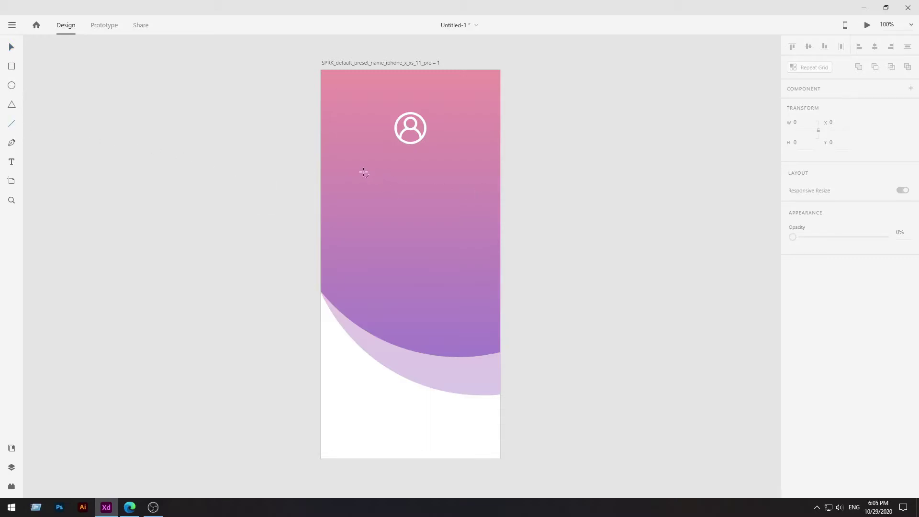
Draw a horizontal line about 195 wide below the user icon and set its border colour to white, #FFFFFF
left_click_drag(364, 172, 441, 173)
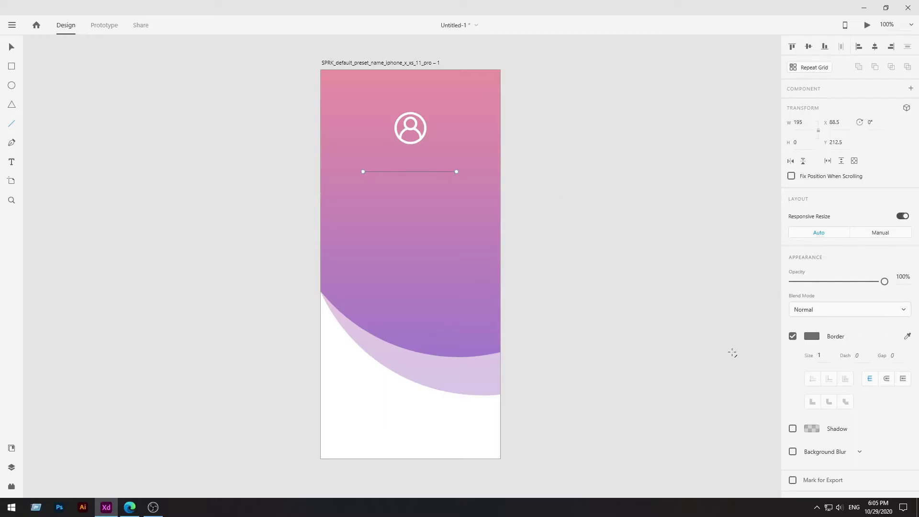
left_click(792, 336)
left_click(792, 337)
left_click(810, 339)
left_click_drag(708, 331, 634, 261)
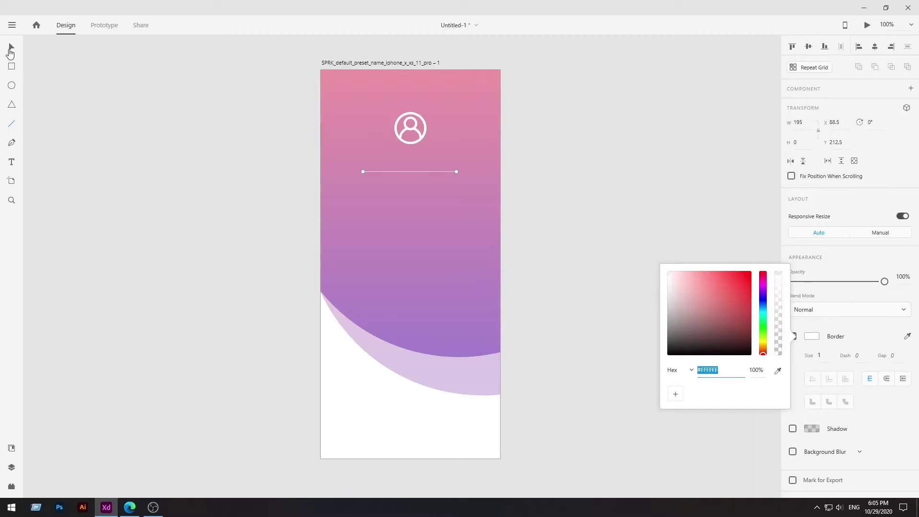
left_click(11, 48)
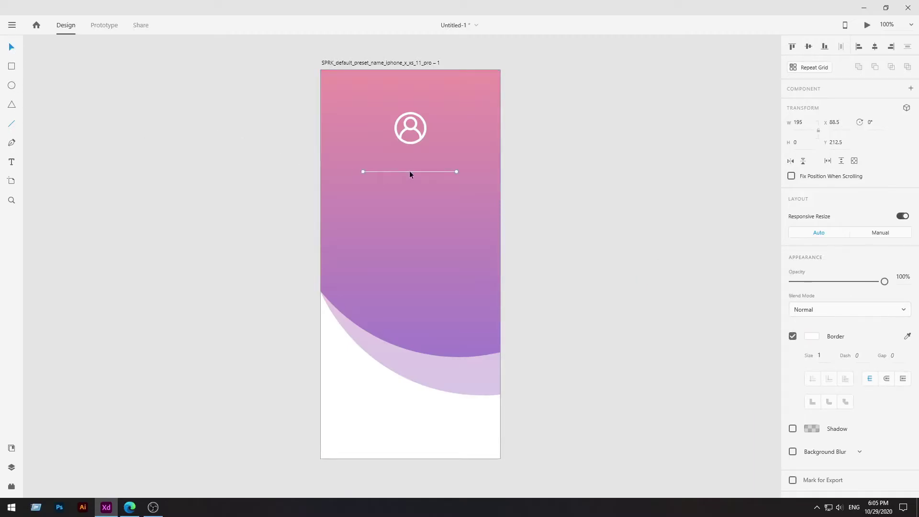
Duplicate the white line three times downward to make four evenly spaced, aligned field lines
key("alt")
key("alt")
left_click_drag(410, 171, 408, 213)
key("alt")
left_click_drag(408, 213, 403, 232)
left_click(178, 198)
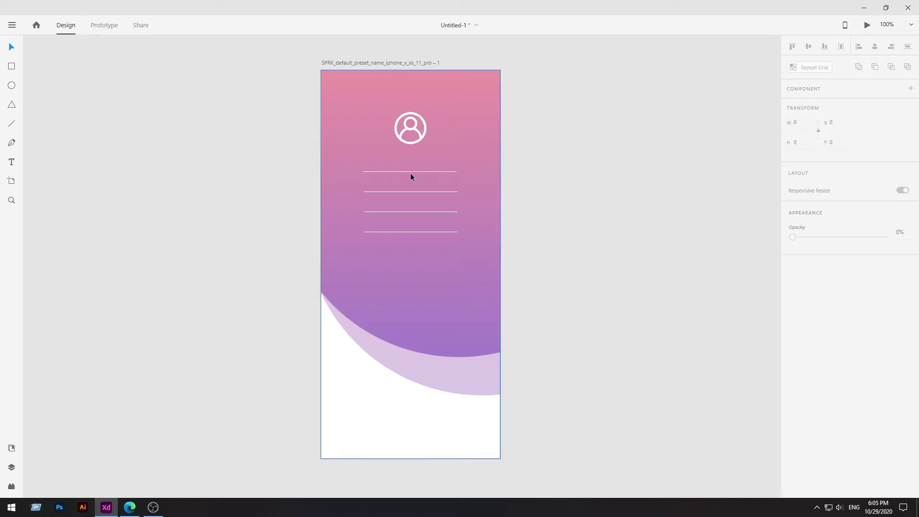
left_click_drag(410, 176, 411, 173)
left_click(207, 173)
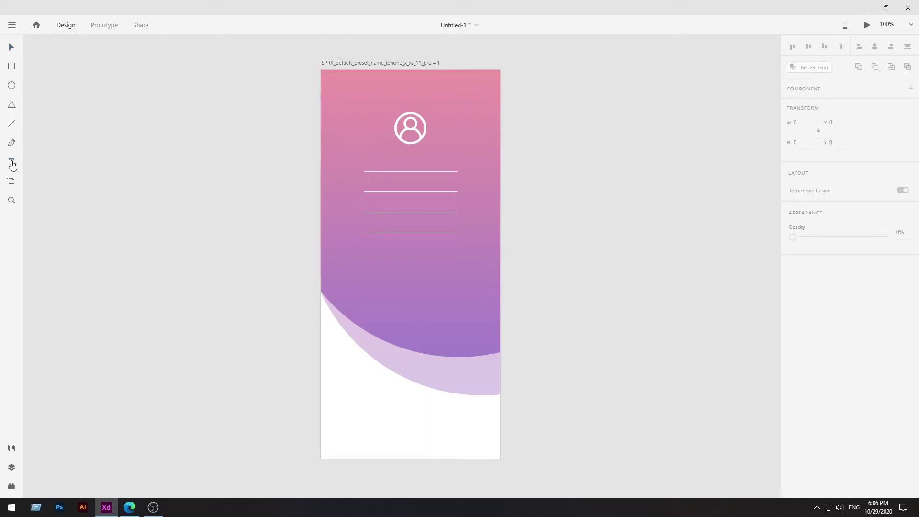
Add the text label "First name" just above the left end of the first line
left_click(12, 163)
left_click(364, 167)
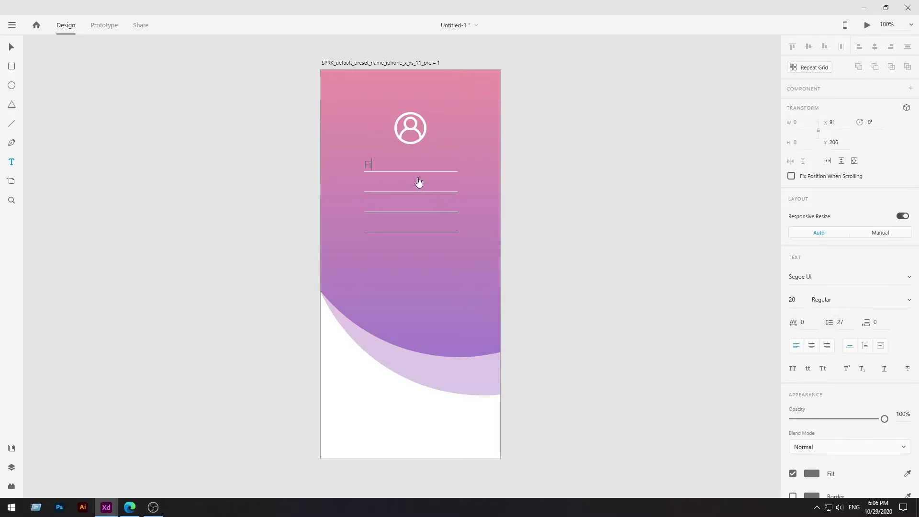
type("ame")
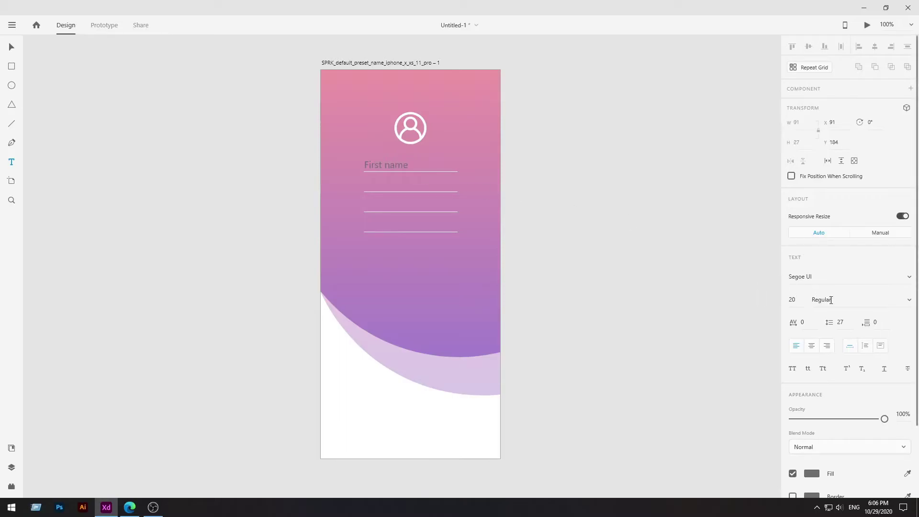
Format the "First name" label as size 15, Light weight, with a white #FFFFFF fill
left_click_drag(409, 166, 364, 165)
left_click(799, 299)
type("15")
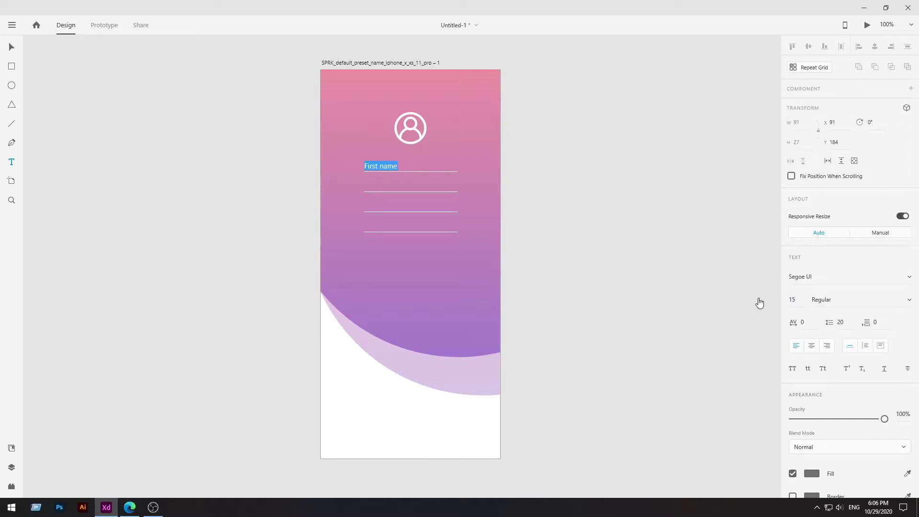
left_click(839, 295)
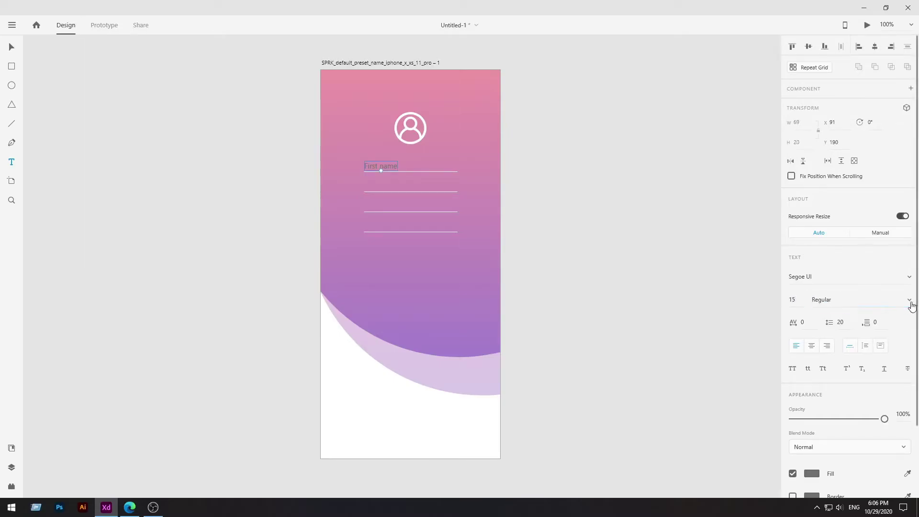
left_click(908, 301)
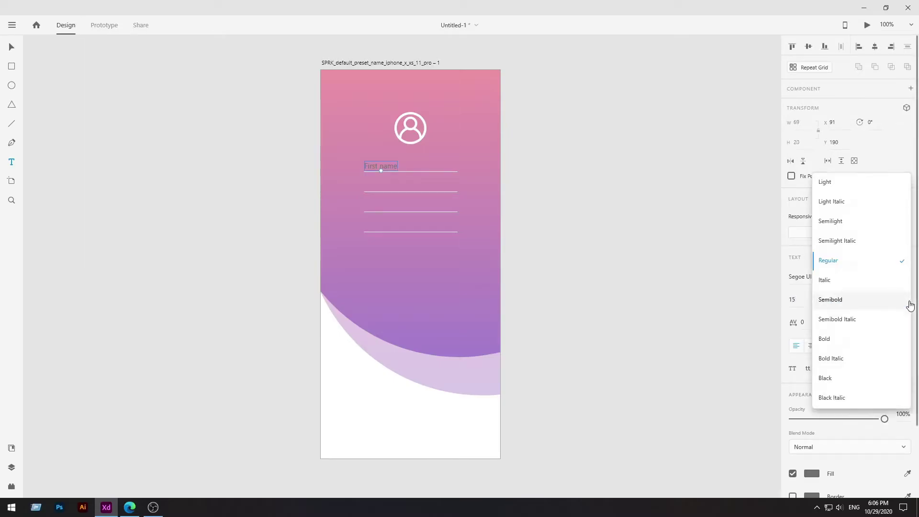
left_click(867, 183)
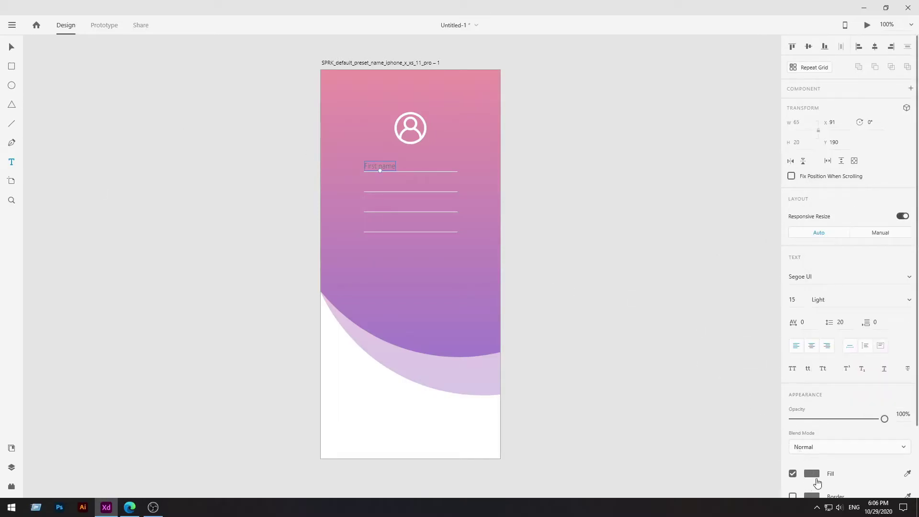
left_click(812, 474)
left_click_drag(722, 410, 656, 353)
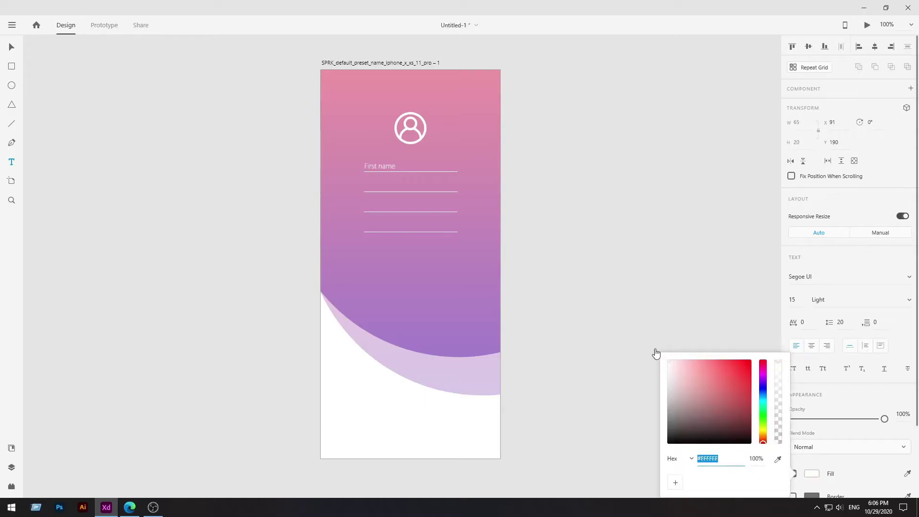
left_click(11, 46)
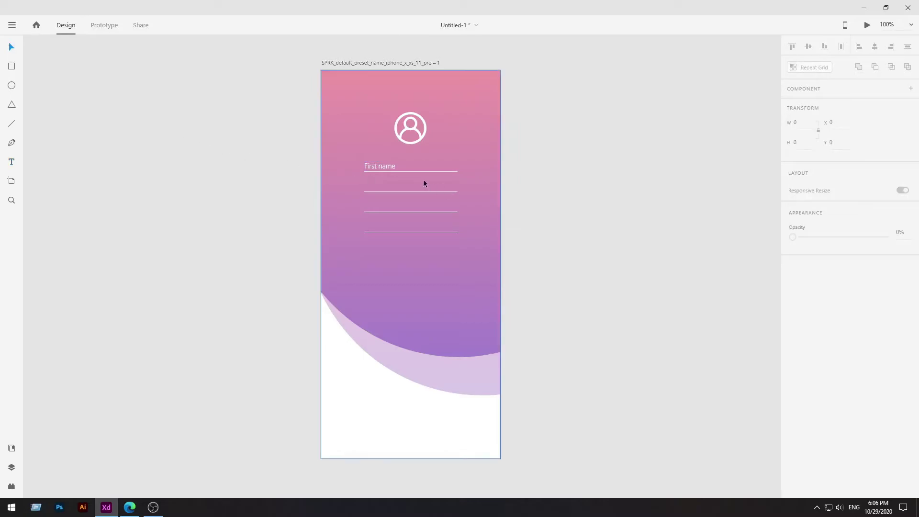
Duplicate the "First name" label downward and place the copy above the second line
key("alt")
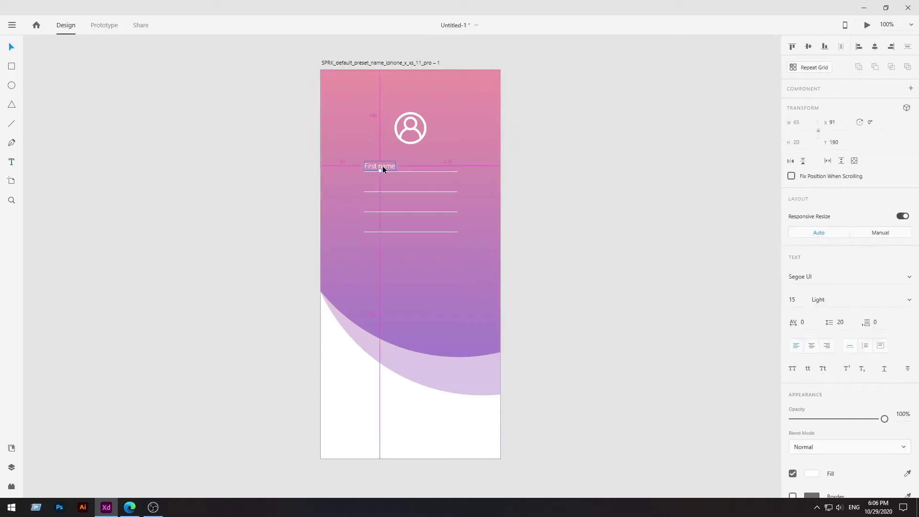
left_click_drag(386, 169, 385, 179)
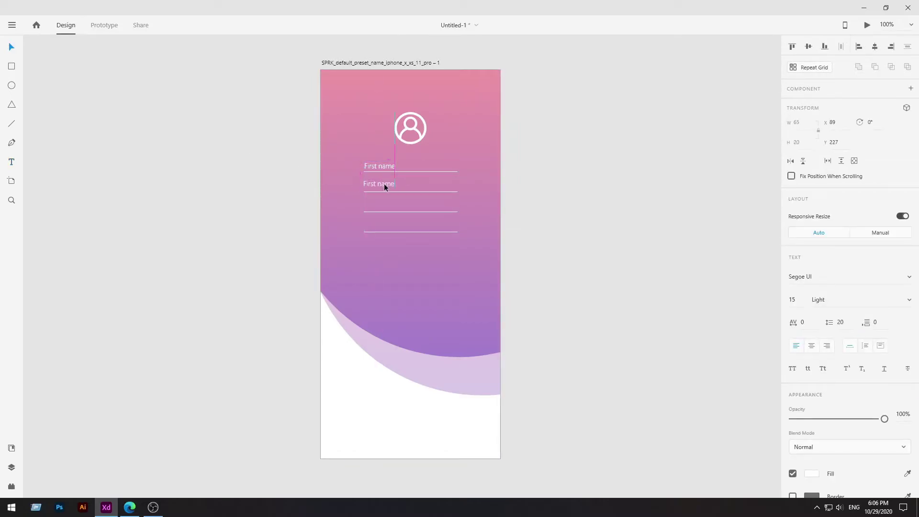
key("alt")
left_click_drag(386, 186, 386, 187)
left_click(273, 187)
Change the copied label above the second line to read "Last name"
double_click(388, 190)
left_click_drag(377, 188, 359, 189)
double_click(389, 189)
left_click(368, 188)
left_click(374, 188)
key("Delete")
left_click(389, 167)
key("alt")
double_click(384, 187)
left_click_drag(378, 187, 362, 189)
Complete the first two labels with colons, reading "First name:" and "Last name:"
left_click(394, 165)
left_click(394, 168)
double_click(393, 167)
left_click(392, 166)
left_click(373, 188)
left_click(373, 188)
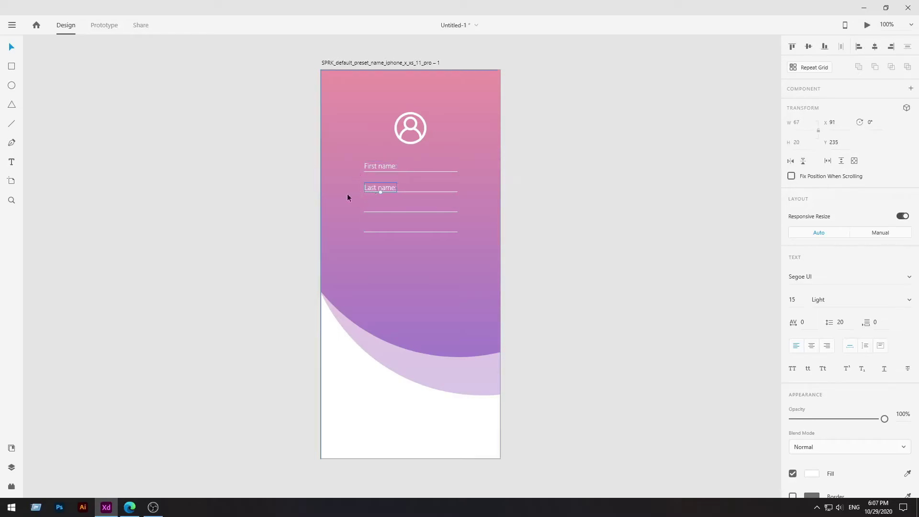
left_click(294, 194)
Move the "Last name:" label up slightly so it sits clear of the second line
left_click(381, 186)
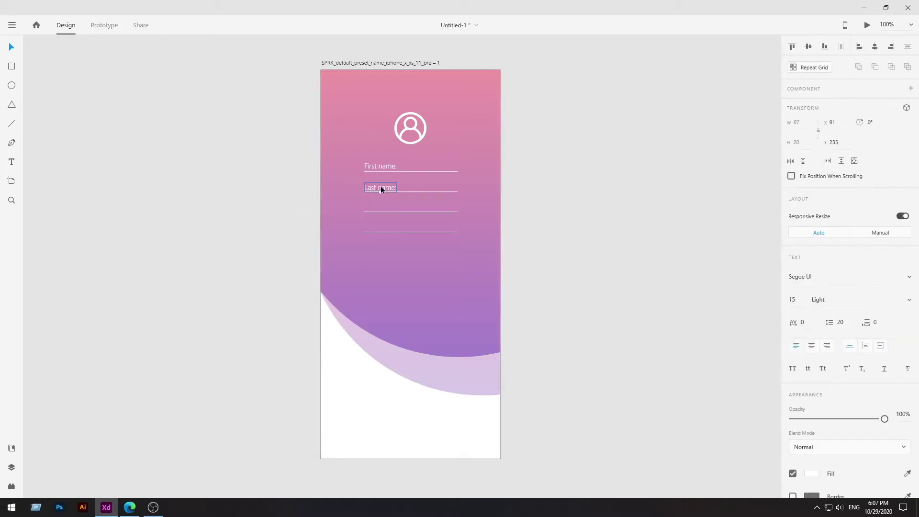
scroll(381, 187, "up", 5)
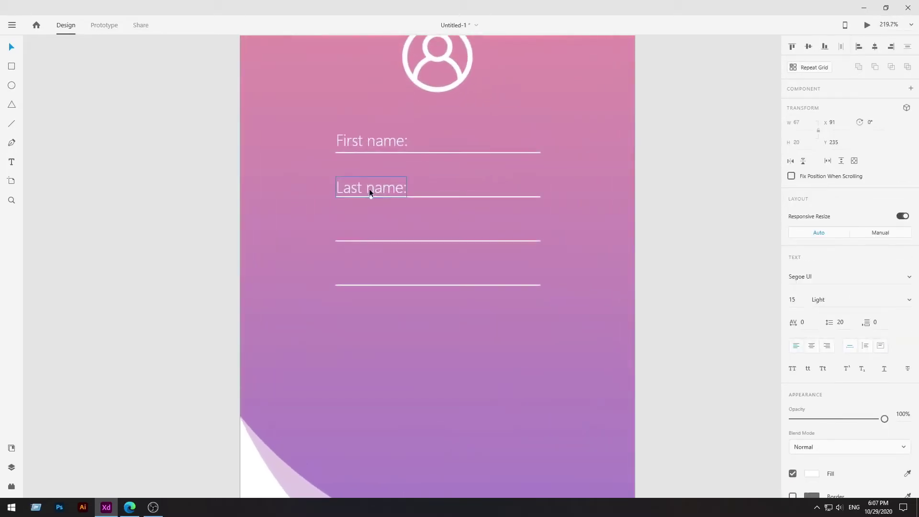
left_click_drag(369, 187, 369, 185)
left_click(141, 194)
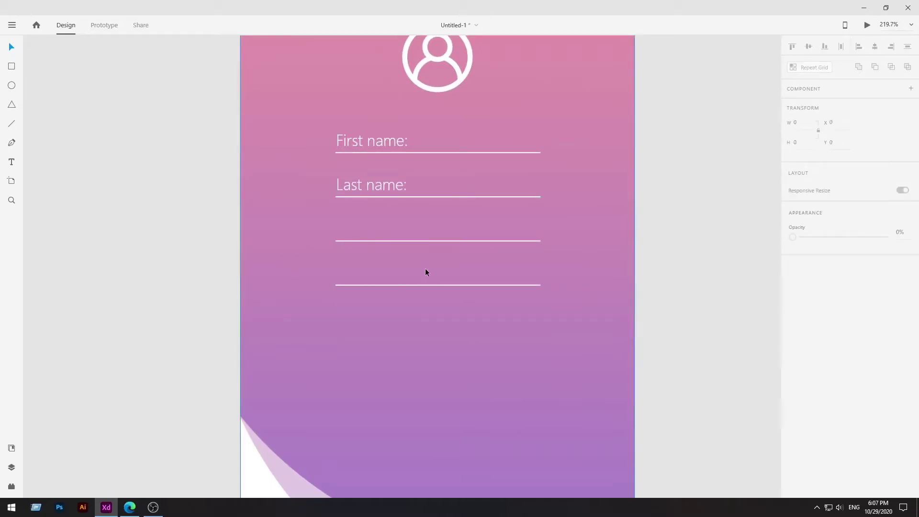
Duplicate the "Last name:" label above the third line and change the copy's text to "Email address:"
left_click(388, 185)
left_click_drag(389, 186, 384, 229)
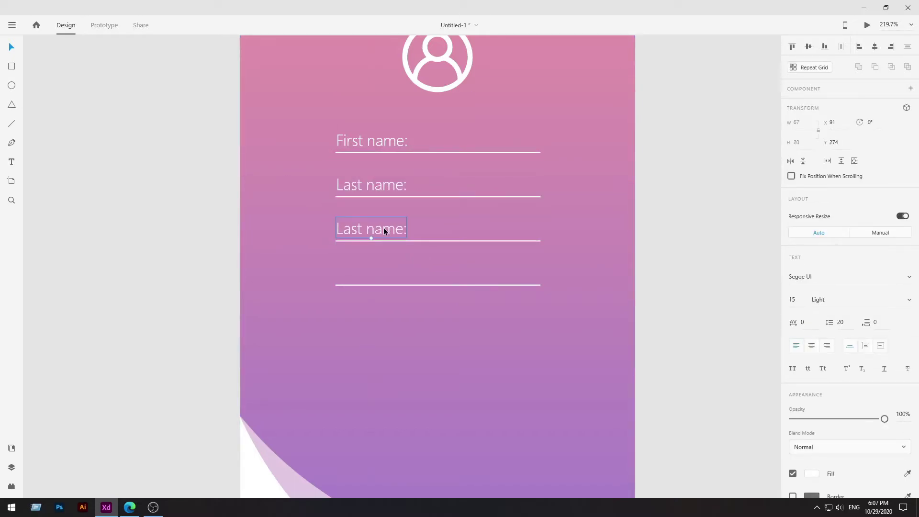
double_click(364, 228)
type("Email A")
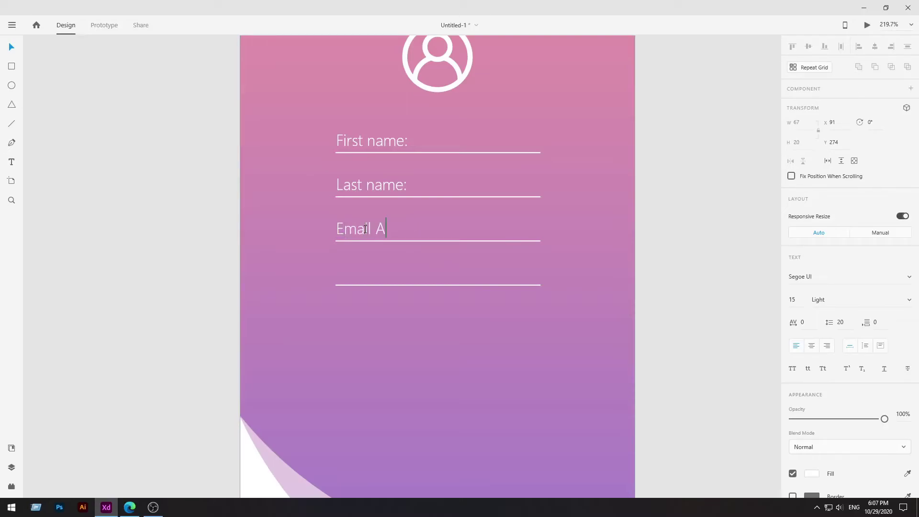
key("BackSpace")
type("address:")
key("Escape")
left_click(197, 207)
Duplicate the "Email address:" label above the fourth line and change the copy's text to "Password:"
left_click(358, 232)
key("alt")
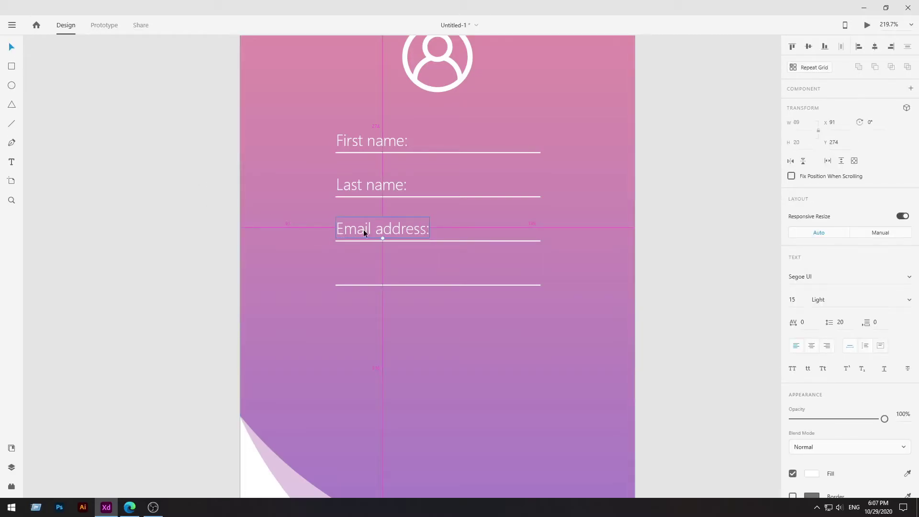
left_click_drag(363, 228, 360, 275)
double_click(354, 277)
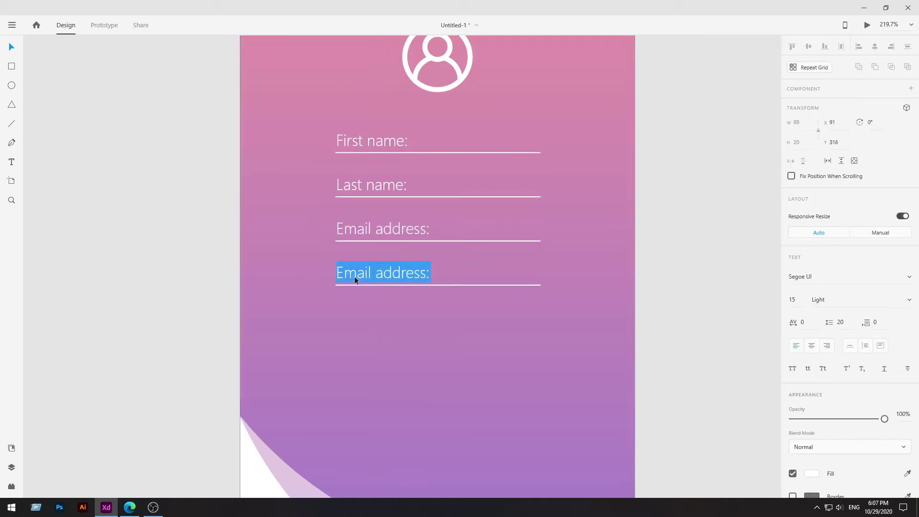
type("Pass")
key("BackSpace")
key("BackSpace")
key("BackSpace")
key("BackSpace")
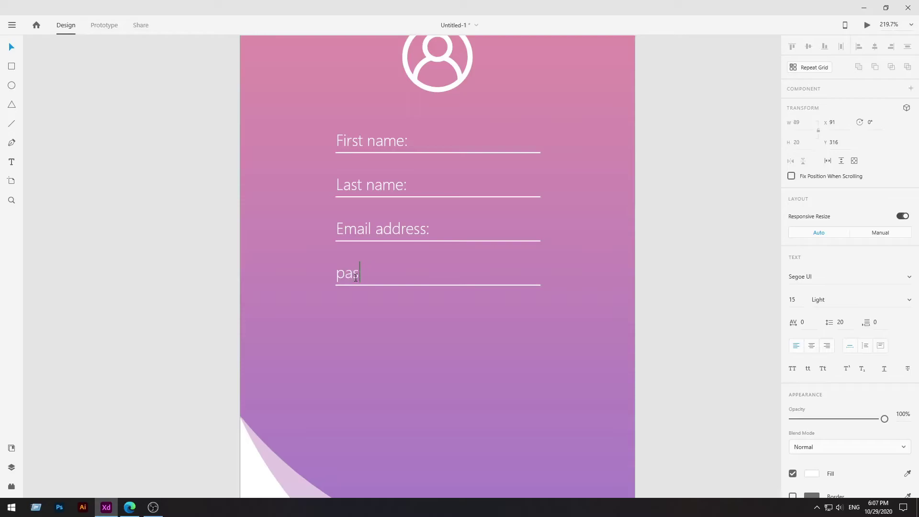
type("Password:")
left_click(11, 47)
left_click(106, 97)
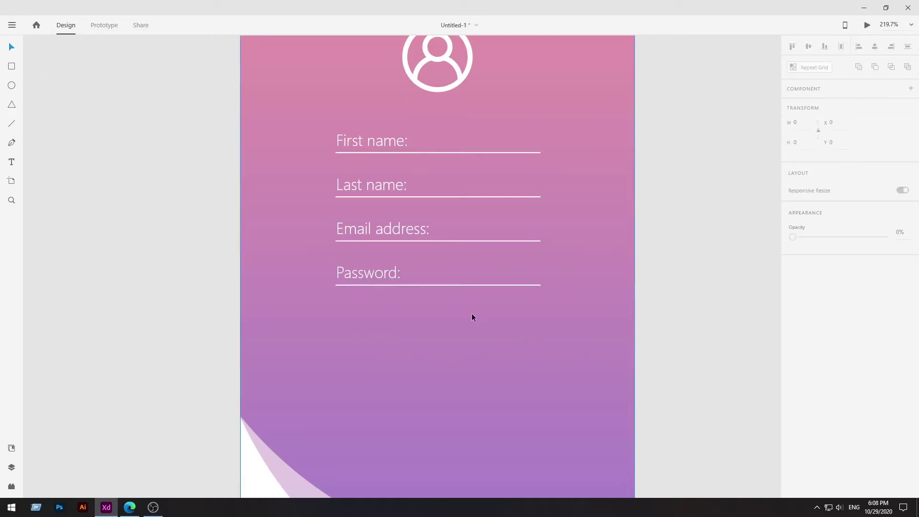
Draw a white rectangle about 96 × 25 below the "Password:" line and remove its border
scroll(471, 315, "down", 2, "ctrl")
scroll(479, 355, "down", 2)
scroll(481, 353, "down", 1)
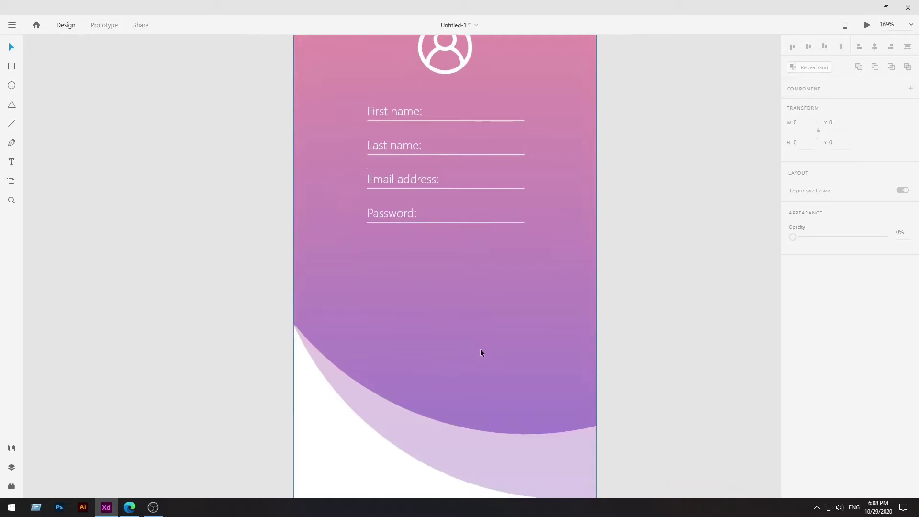
scroll(495, 318, "up", 1)
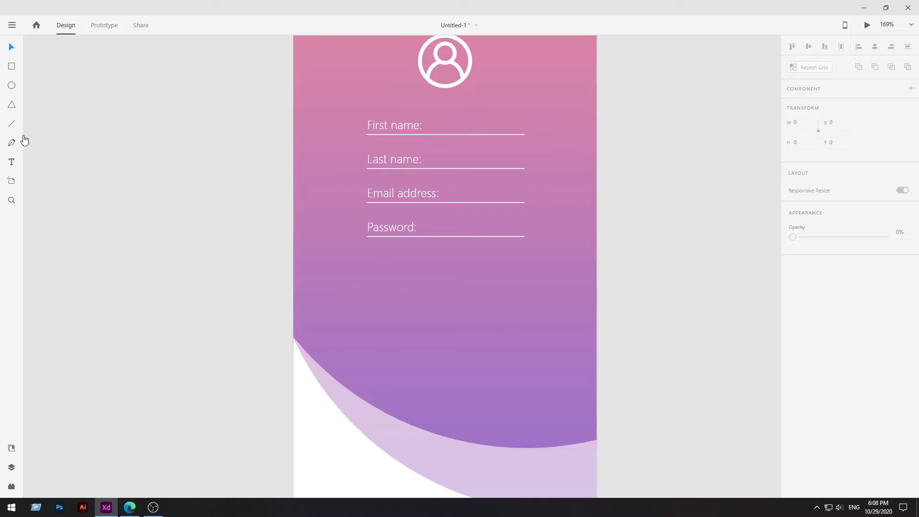
left_click(12, 68)
mouse_move(403, 259)
left_mouse_down()
mouse_move(464, 262)
mouse_move(482, 279)
left_mouse_up()
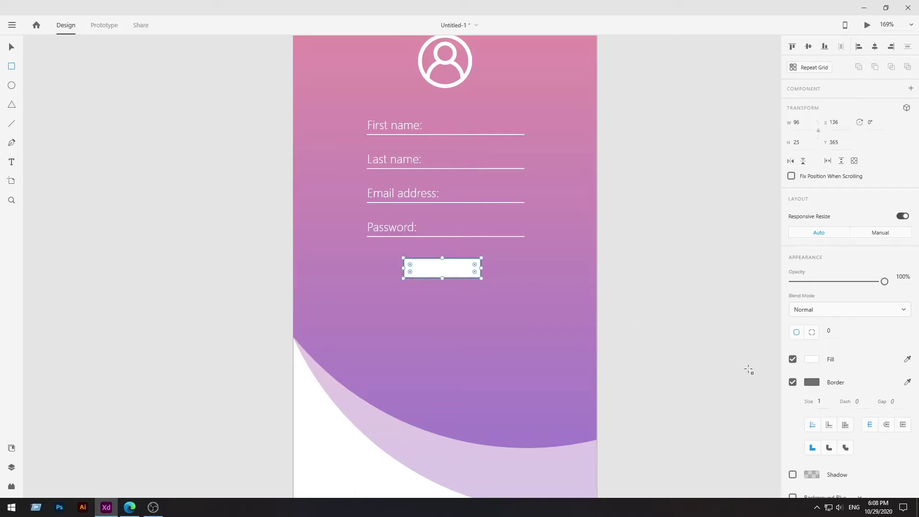
left_click(793, 382)
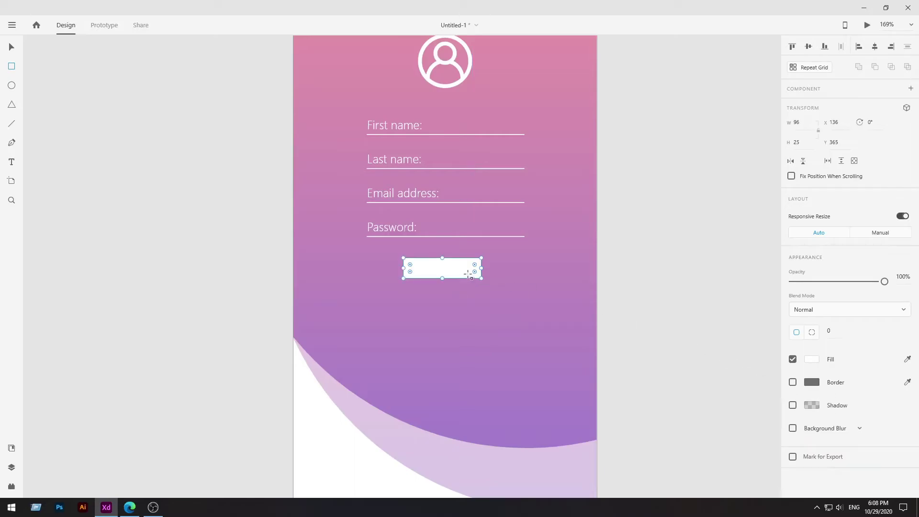
Widen the button rectangle to about 112, round its corners to 13, and centre it below the password line
left_click_drag(474, 264, 494, 267)
left_click(12, 47)
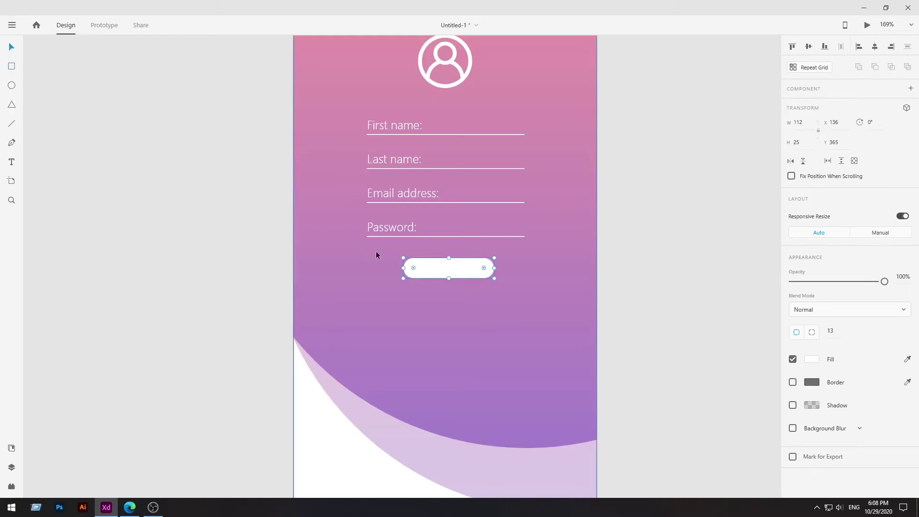
left_click_drag(434, 266, 429, 262)
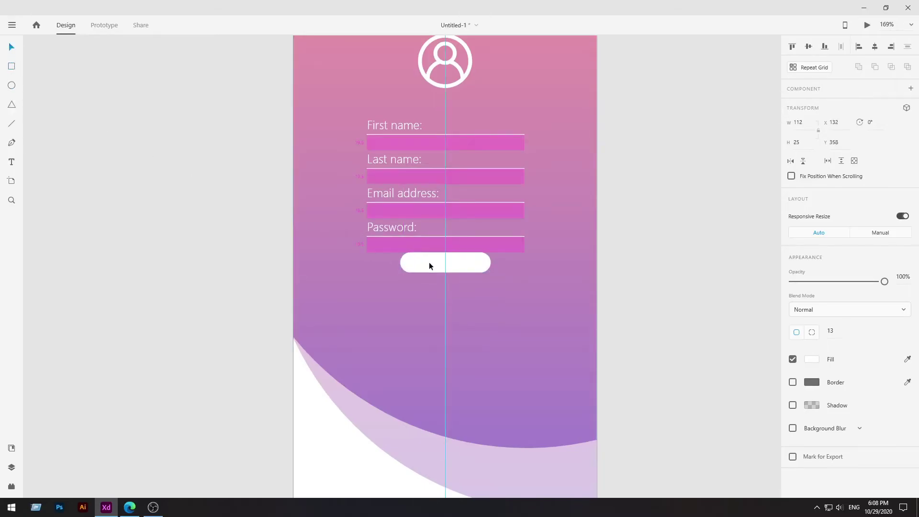
left_click(114, 263)
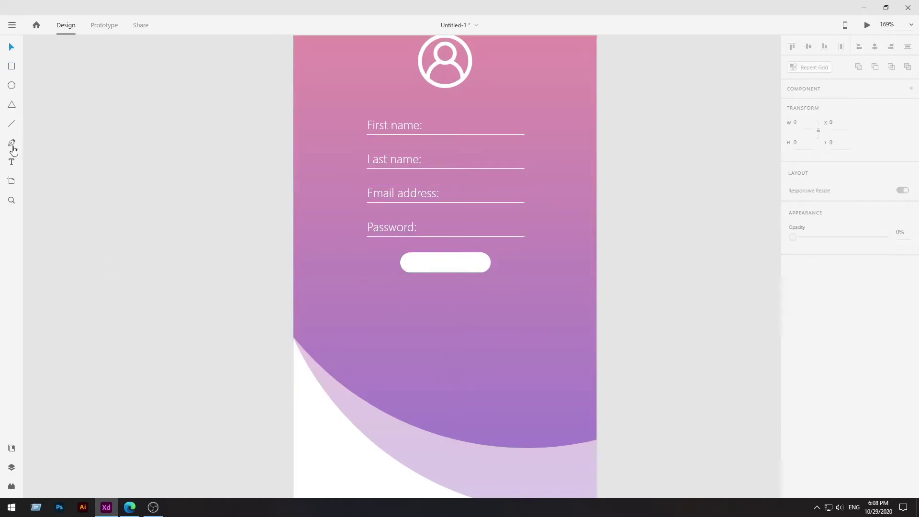
Add the text "sing up" on the white rounded button and give it a grey fill
left_click(12, 163)
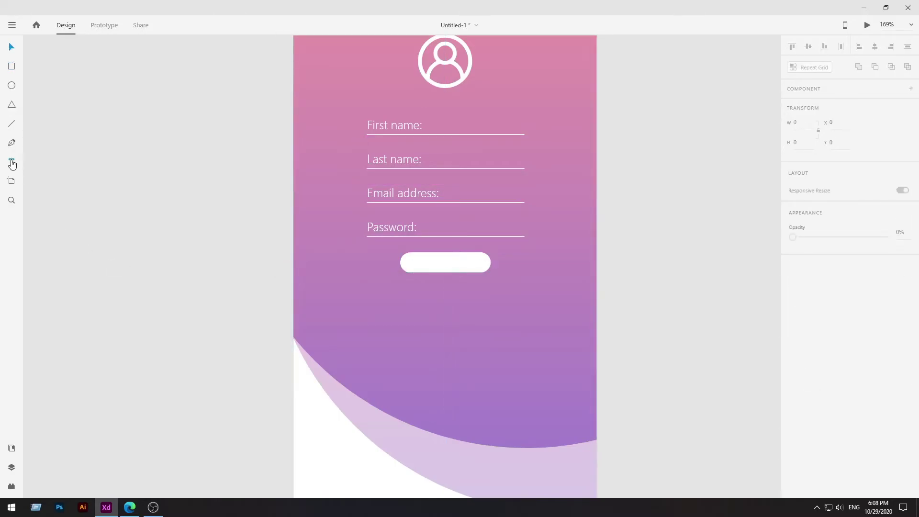
left_click(426, 263)
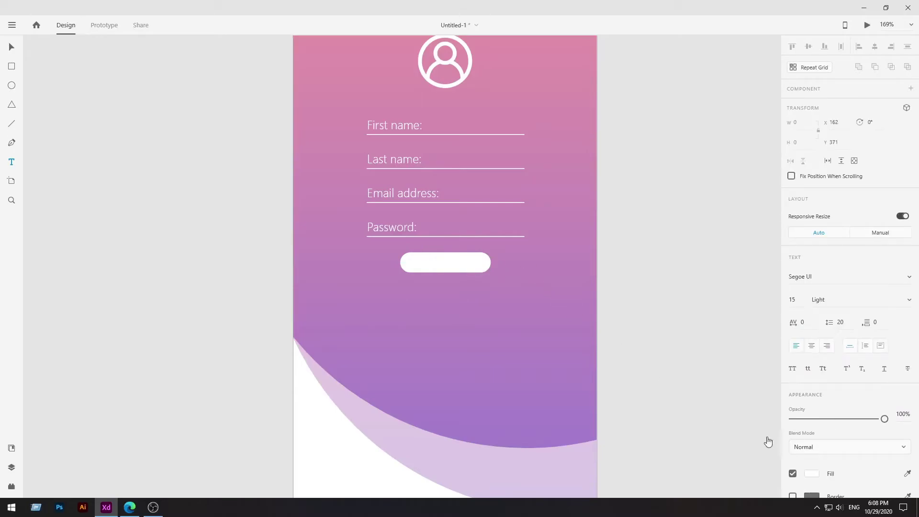
type("Signmit")
left_click_drag(464, 260, 420, 262)
left_click(812, 474)
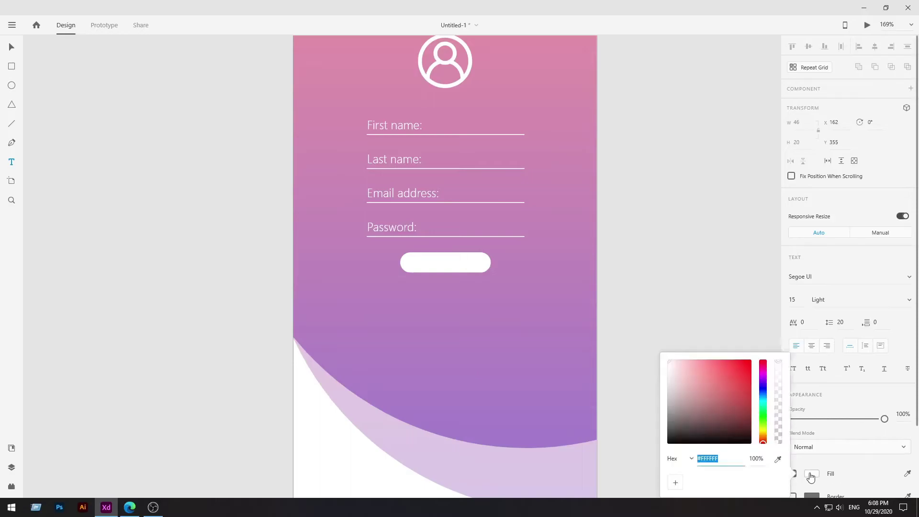
left_click(667, 413)
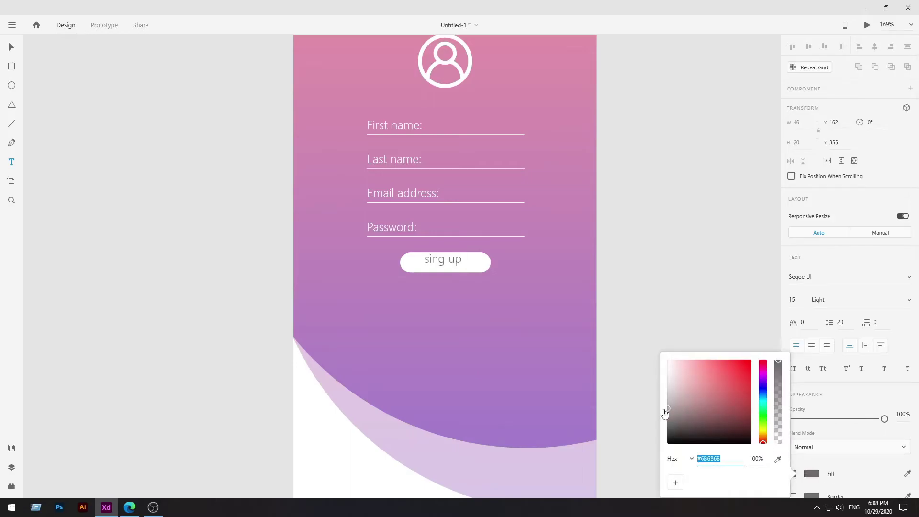
left_click_drag(655, 433, 632, 408)
Capitalise the first letter of the button text so it reads "Sing up"
left_click(11, 47)
double_click(431, 260)
left_click(430, 260)
key("BackSpace")
type("S")
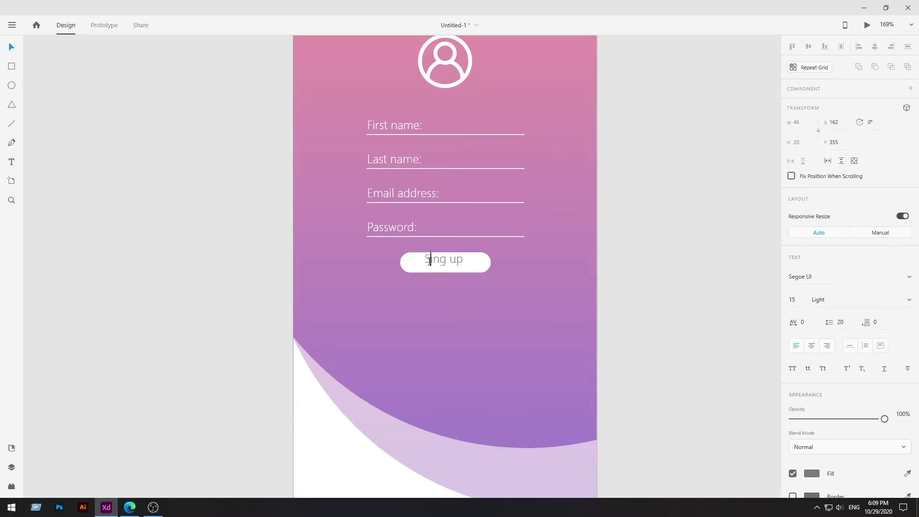
Centre the "Sing up" text horizontally and vertically on the white button, at about X 164, Y 359
left_click(9, 48)
left_click_drag(435, 257, 456, 261)
left_click(282, 266)
left_click(148, 262)
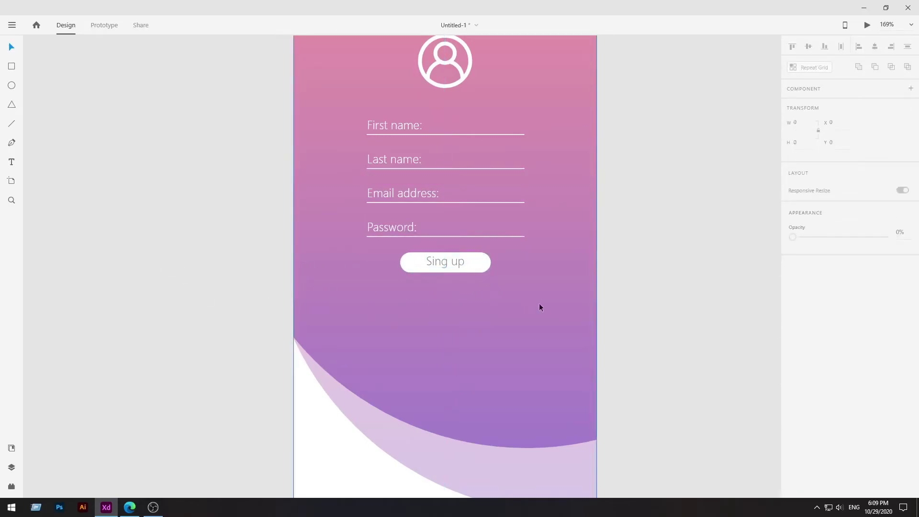
left_click(454, 266)
left_click_drag(450, 262, 450, 263)
key("Up")
key("Up")
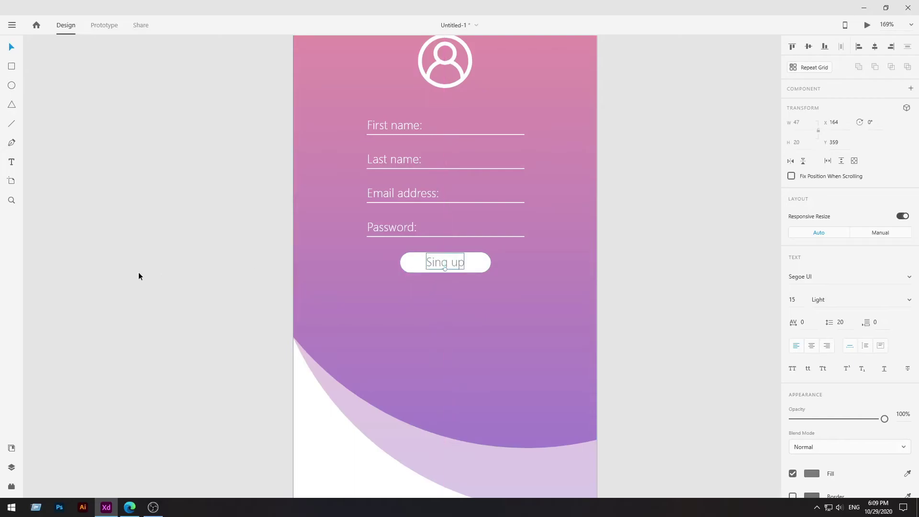
left_click(138, 272)
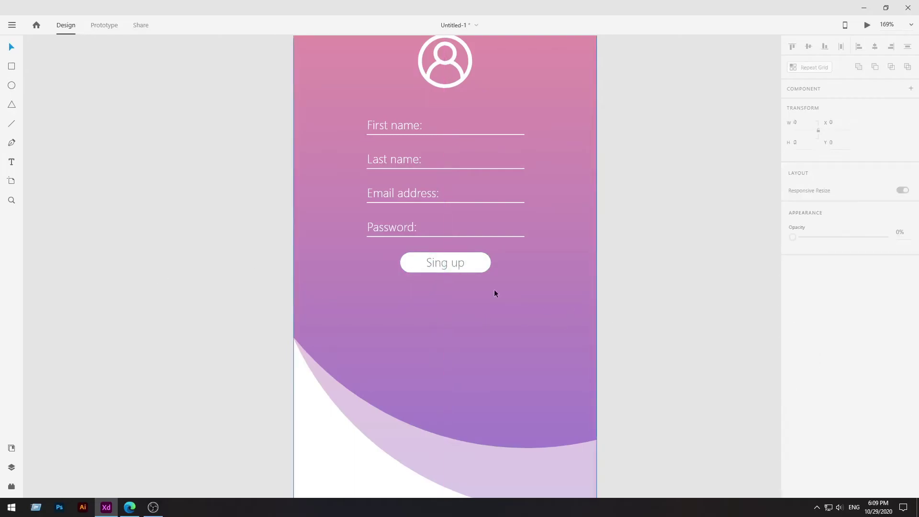
left_click(474, 265)
left_click(665, 334)
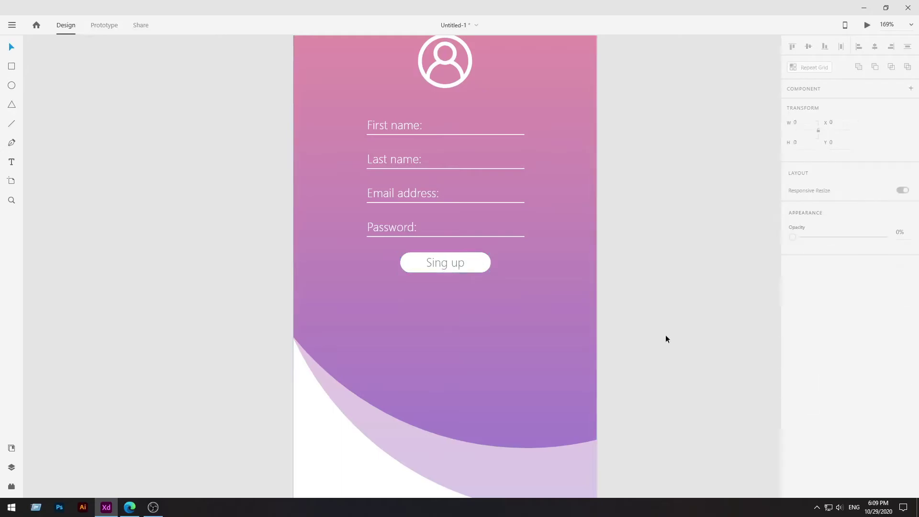
Add the text "Sing up with" below the button and centre it horizontally on the artboard
scroll(665, 337, "down", 3)
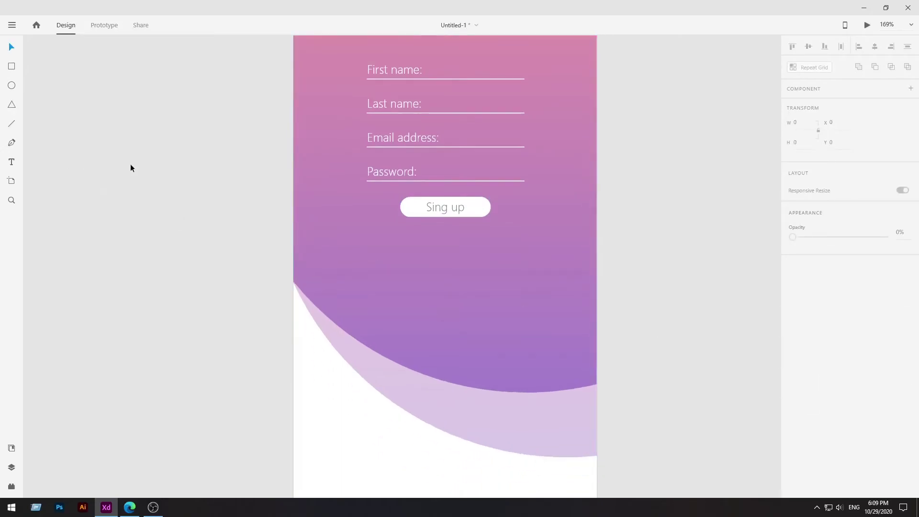
left_click(11, 163)
left_click(394, 236)
type("Sing up with")
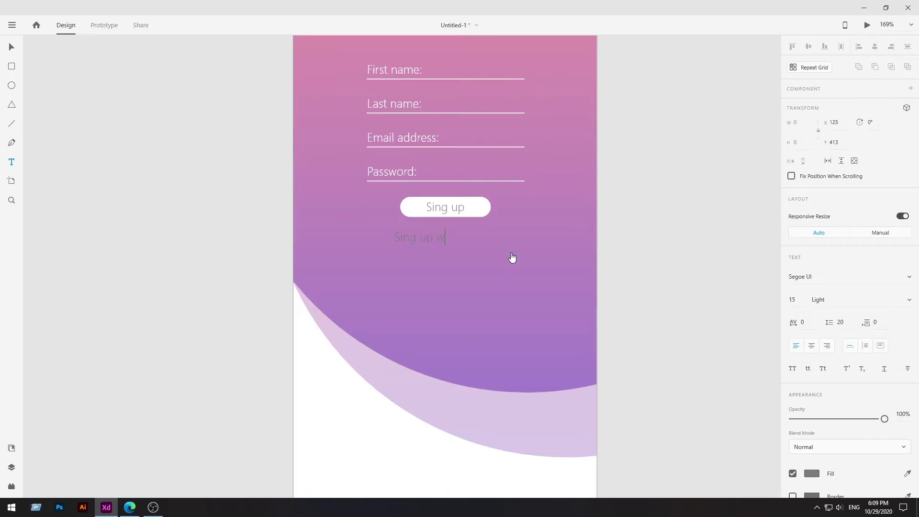
left_click(12, 46)
left_click_drag(398, 240, 422, 240)
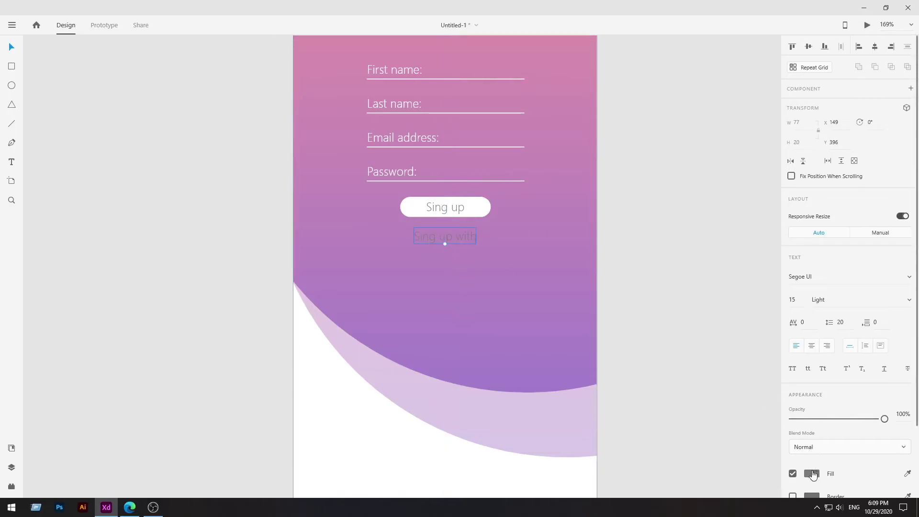
Set the fill of the "Sing up with" text to white (#FFFFFF)
scroll(812, 474, "down", 3)
left_click(811, 389)
left_click(669, 325)
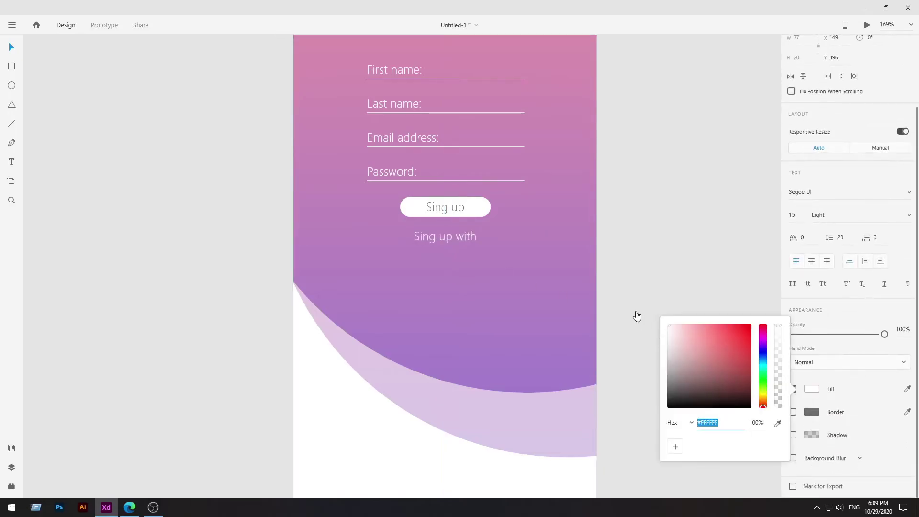
left_click(638, 276)
Move the "Sing up with" text straight down to about Y 442, leaving a gap below the button
left_click(457, 237)
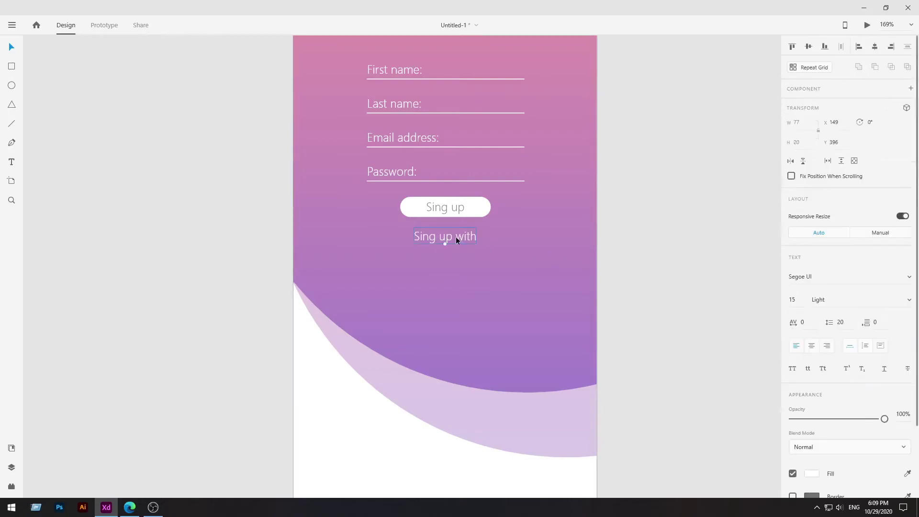
left_click_drag(458, 238, 459, 274)
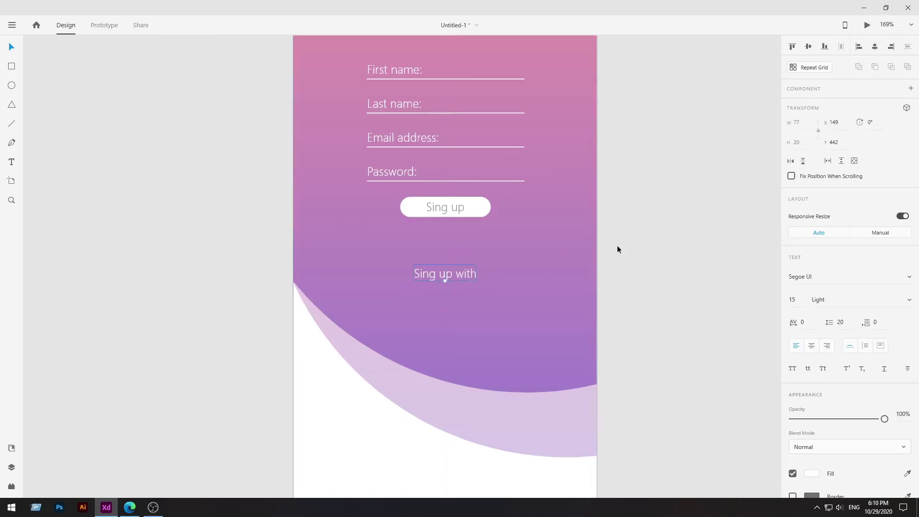
left_click(630, 243)
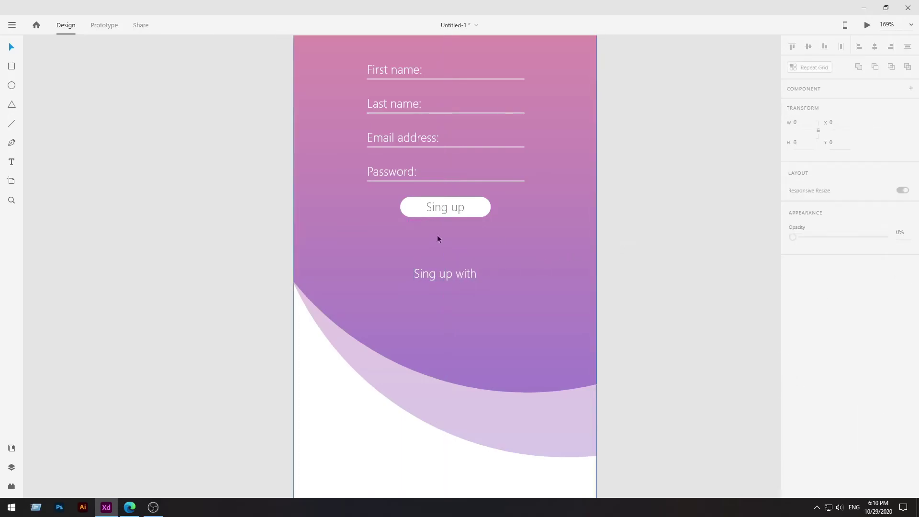
Import the google and facebook SVG files from the Downloads folder
left_click(12, 25)
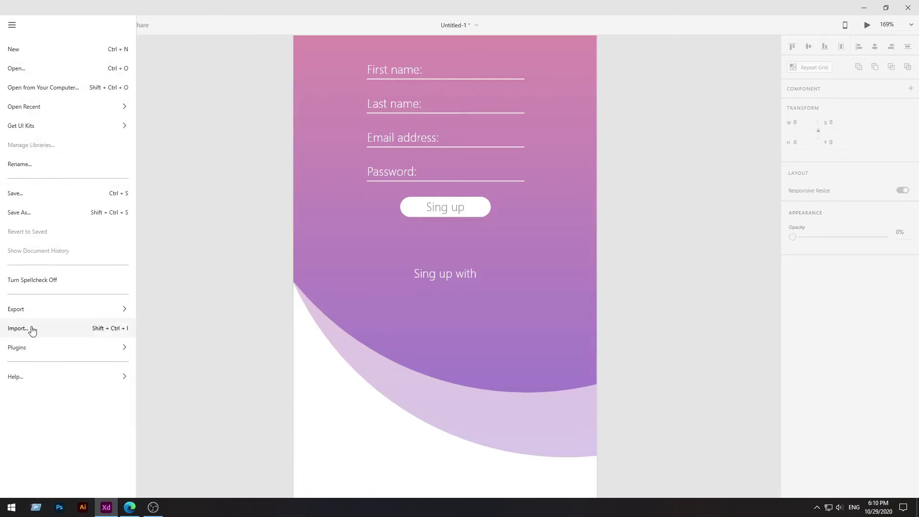
left_click(32, 331)
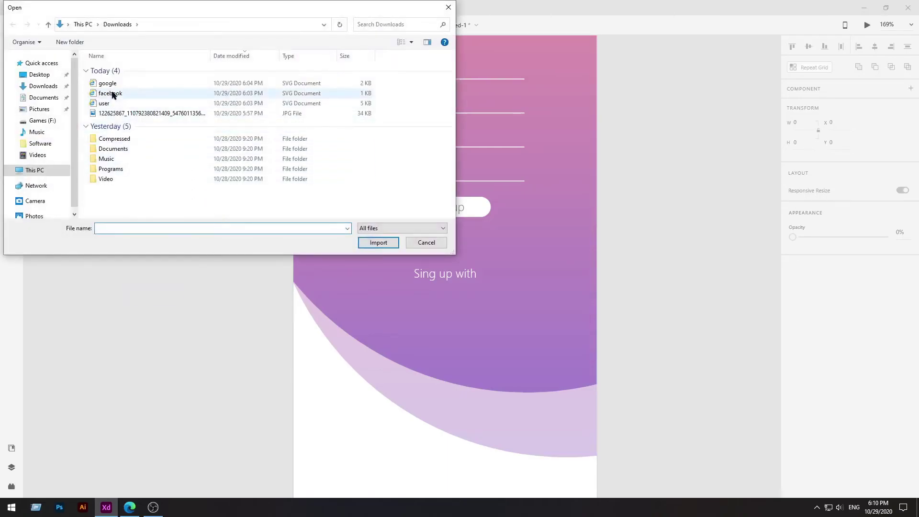
left_click(114, 85)
left_click(110, 92, "shift")
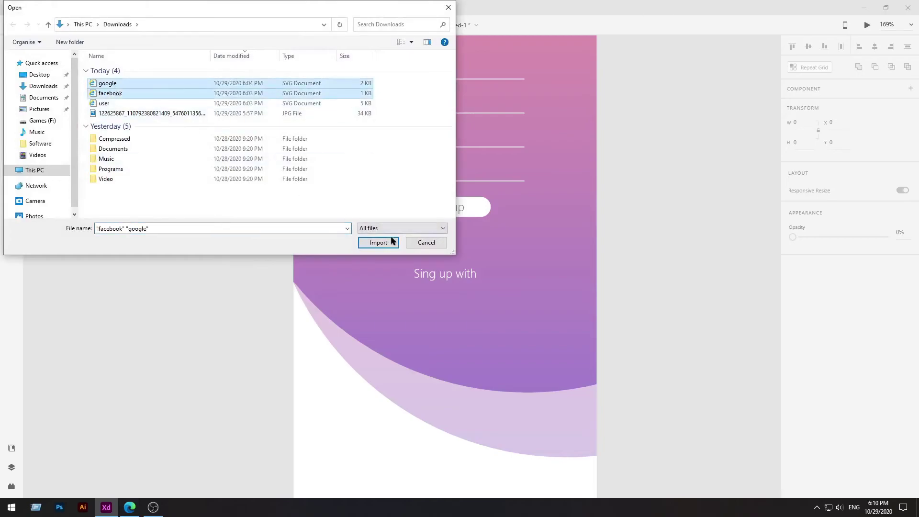
left_click(381, 242)
Scale the Google logo down proportionally to about 112 × 112, matching the Facebook icon
scroll(576, 262, "down", 5)
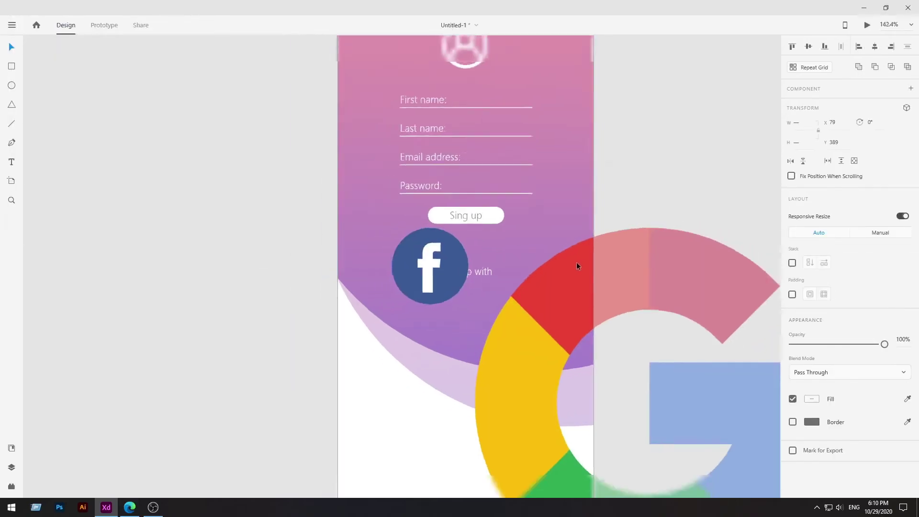
left_click(529, 421)
left_click(539, 354)
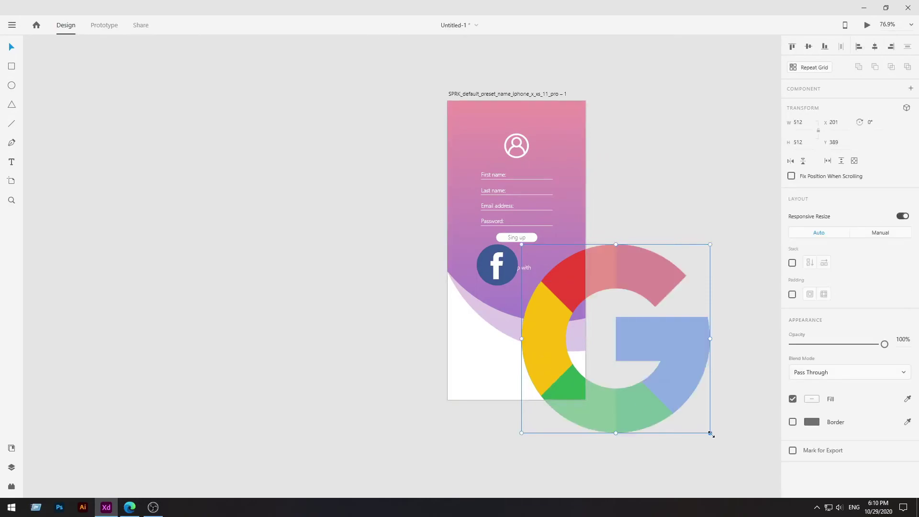
left_click_drag(711, 433, 563, 323)
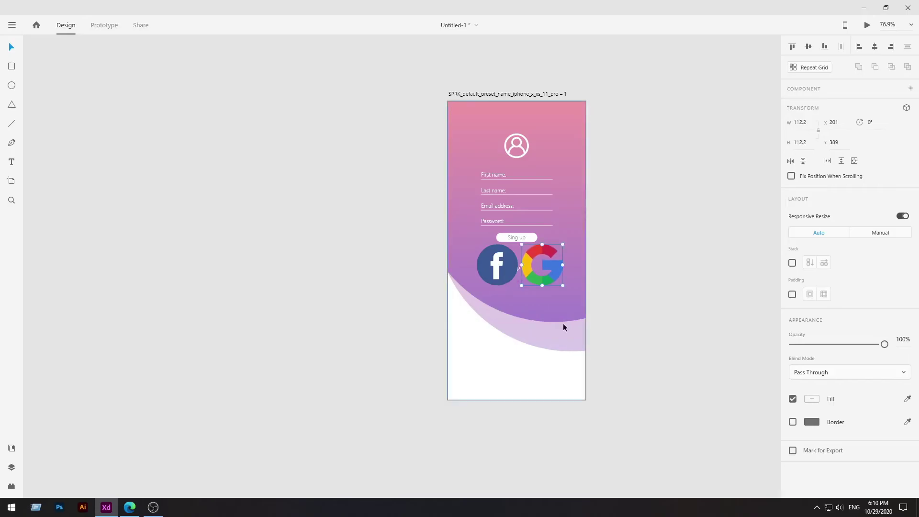
Align the Facebook icon over the Google logo and scale both together to 25 × 25
scroll(550, 280, "up", 3)
left_click_drag(344, 234, 476, 228)
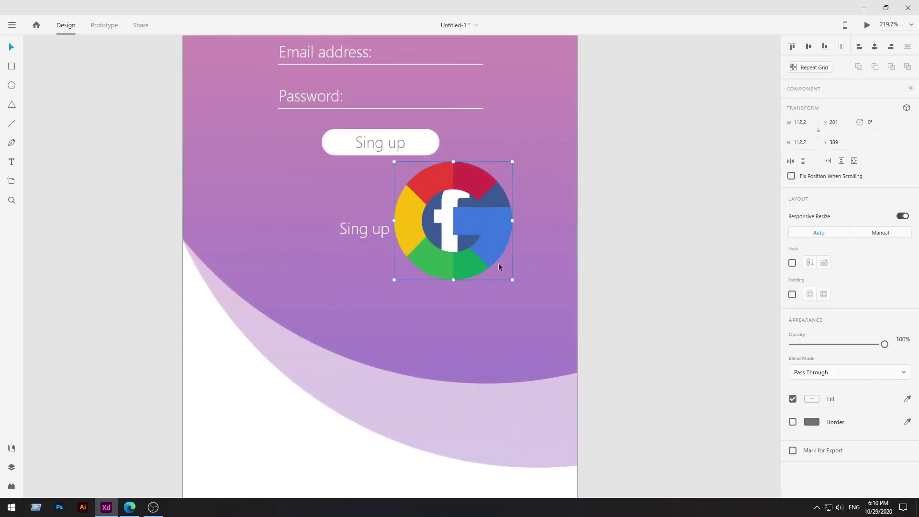
left_click(12, 467)
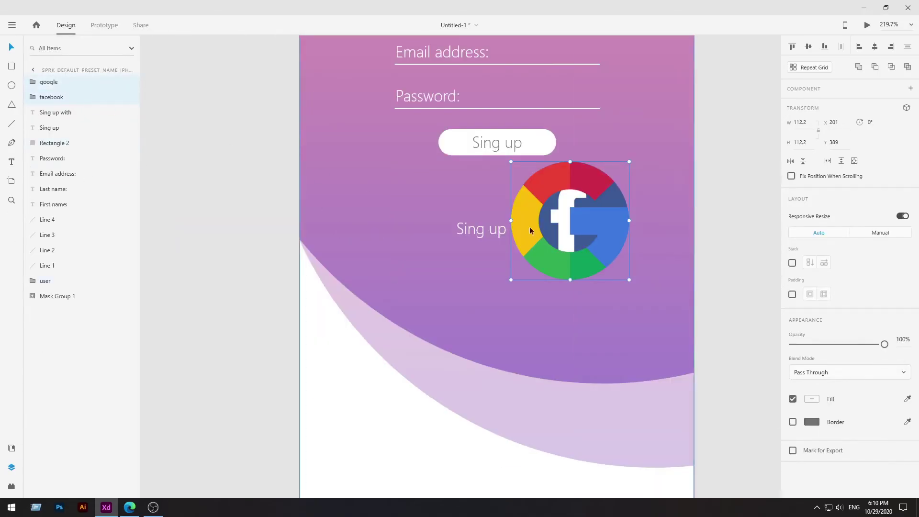
left_click_drag(630, 280, 559, 174)
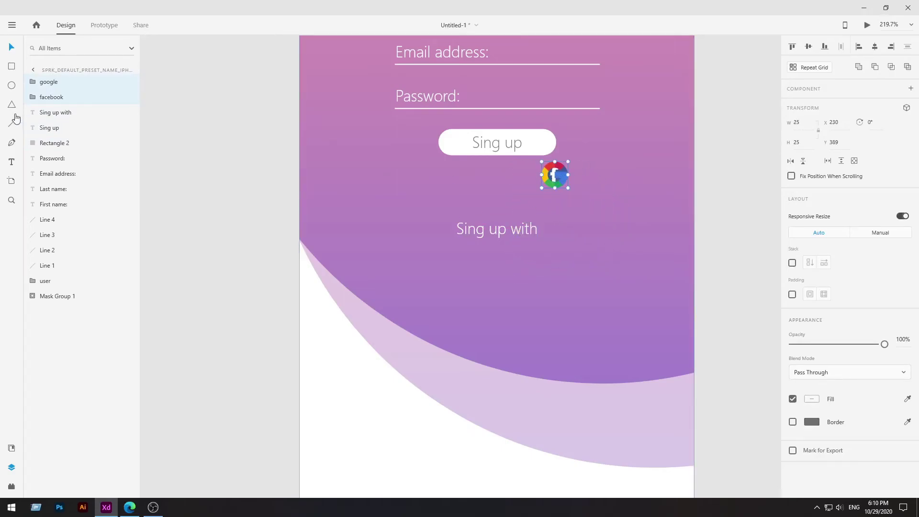
Place the Facebook and Google icons side by side, centred between the button and the "Sing up with" text
left_click_drag(556, 173, 500, 190)
left_click(513, 190)
left_click(50, 96, "shift")
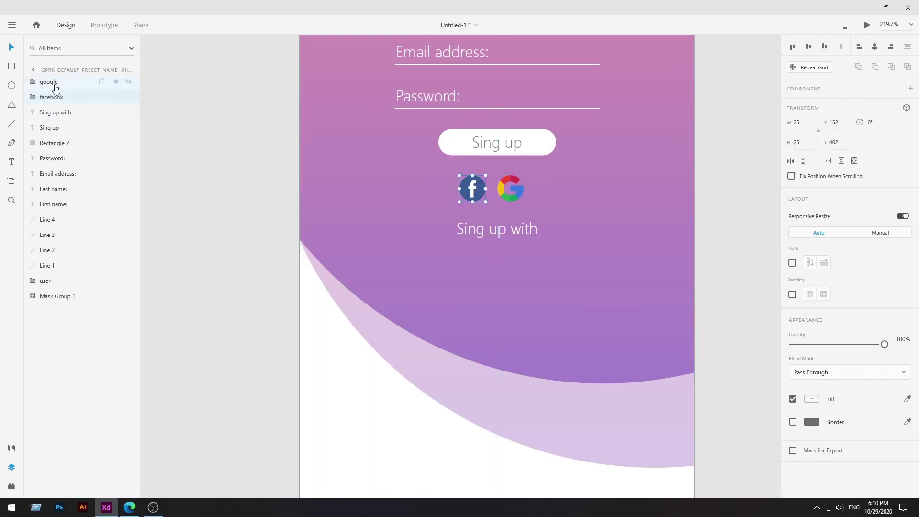
left_click_drag(475, 190, 480, 189)
left_click(221, 201)
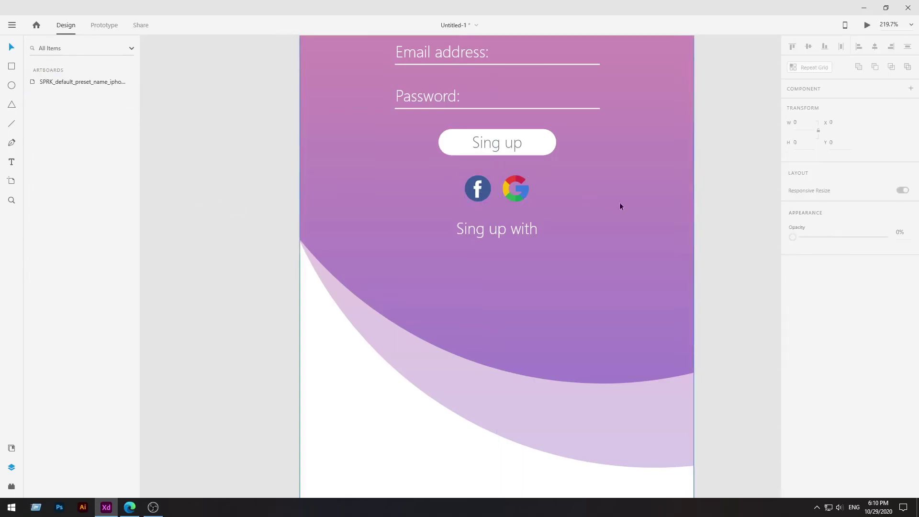
Examine the overall layout of the sign-up screen, including the empty white area below the wave
scroll(593, 217, "down", 3)
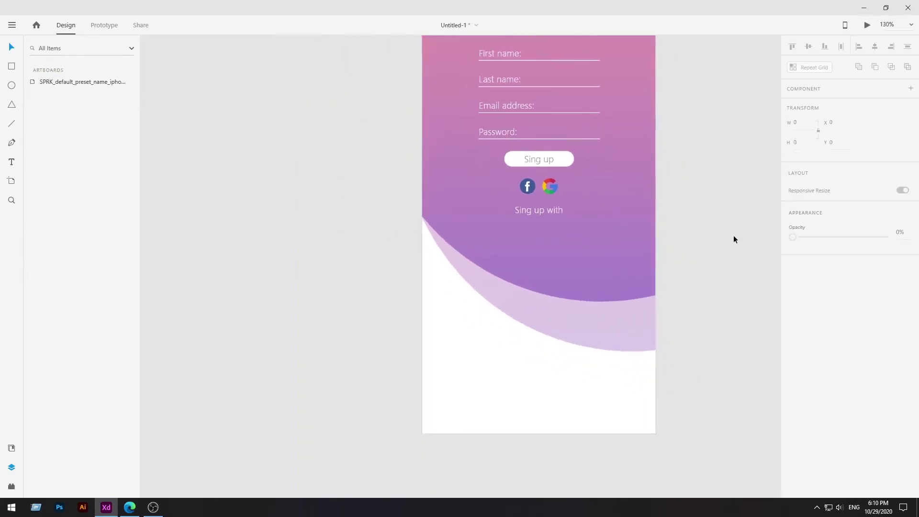
scroll(734, 239, "up", 2)
scroll(335, 259, "down", 2)
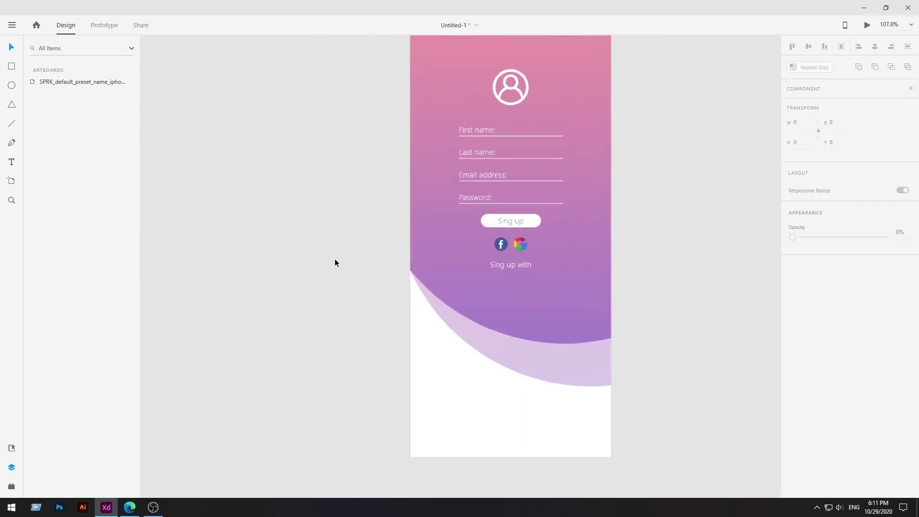
scroll(563, 246, "up", 1)
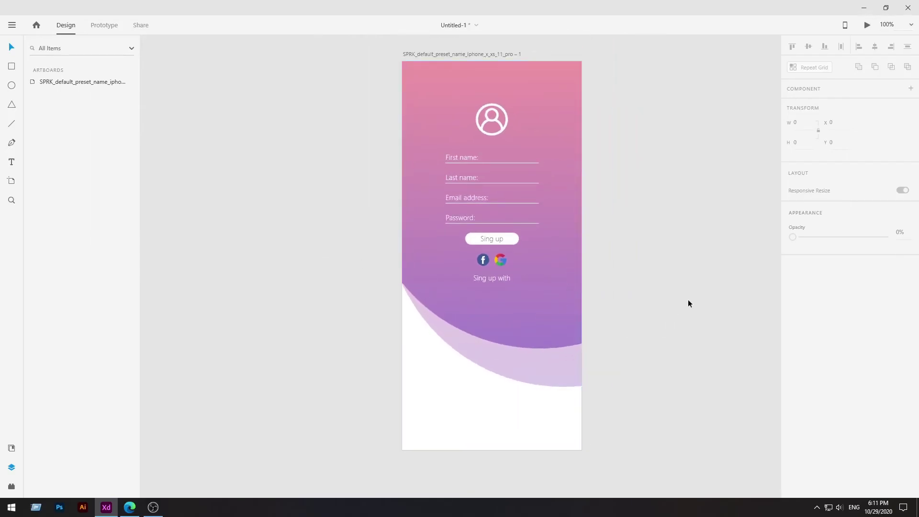
left_click(14, 472)
scroll(546, 298, "down", 2)
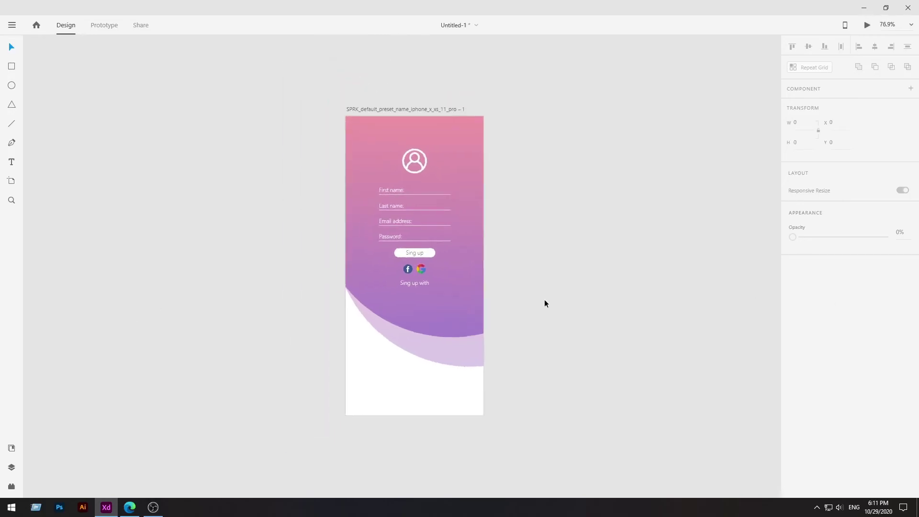
scroll(399, 283, "up", 2)
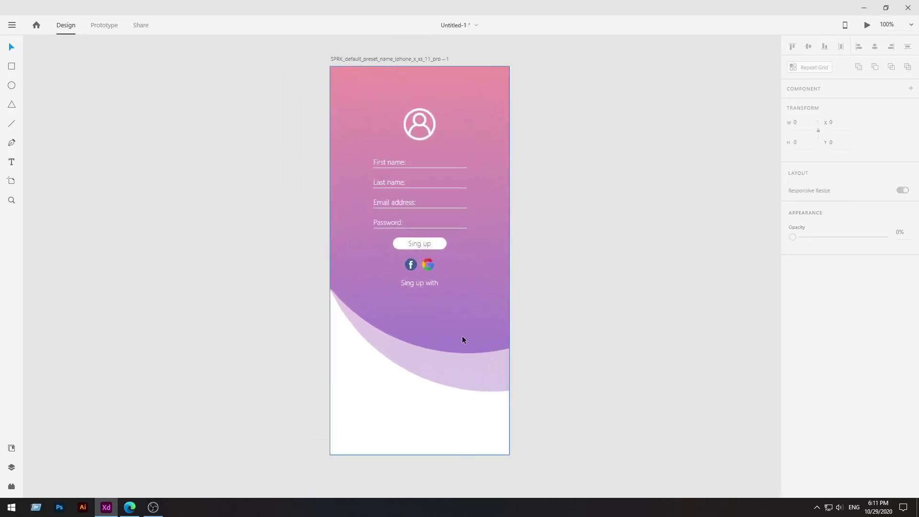
scroll(418, 408, "down", 3)
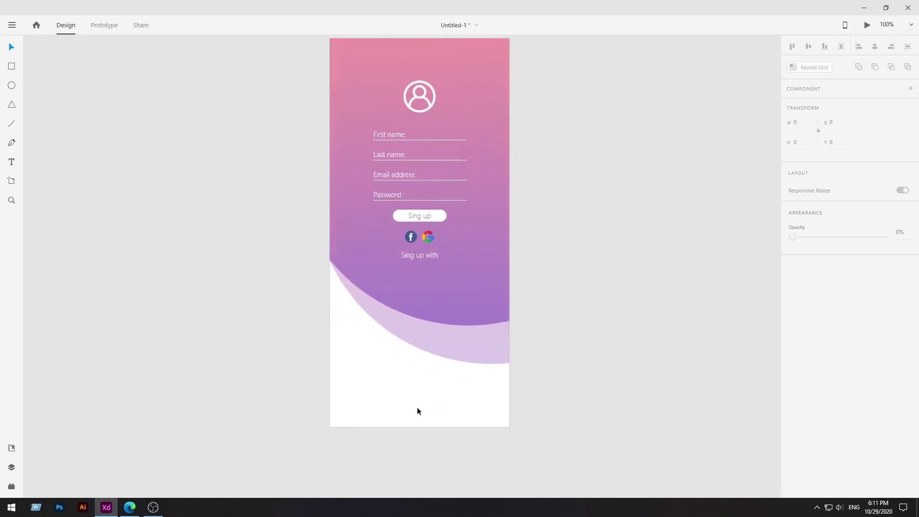
left_click(414, 379)
left_click(138, 328)
Draw a circle about 41 × 41 near the artboard's bottom-left corner, at about X 18, Y 757, and remove its border
left_click(12, 92)
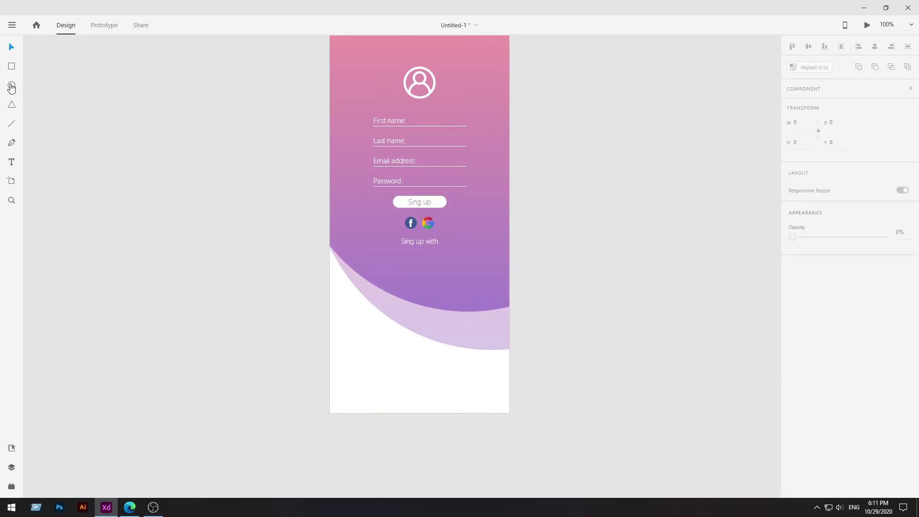
scroll(376, 375, "down", 4)
scroll(341, 327, "up", 5)
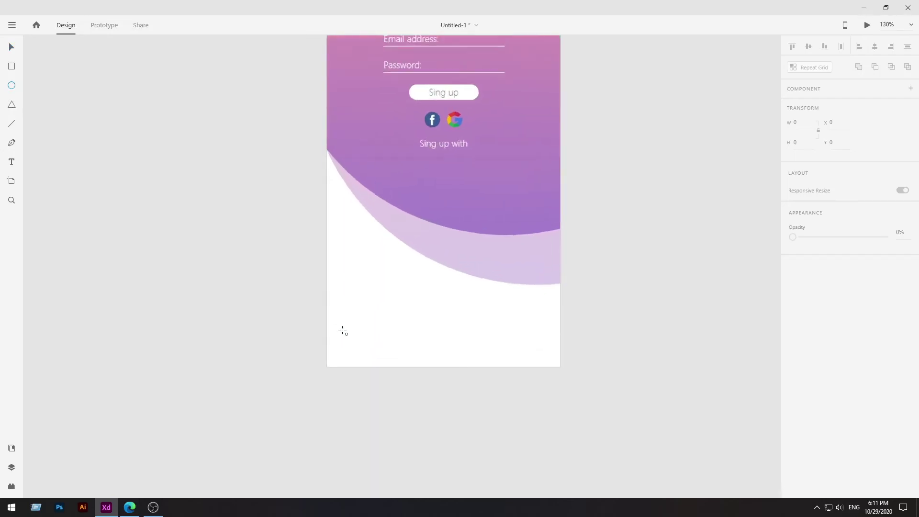
left_click_drag(340, 314, 382, 357)
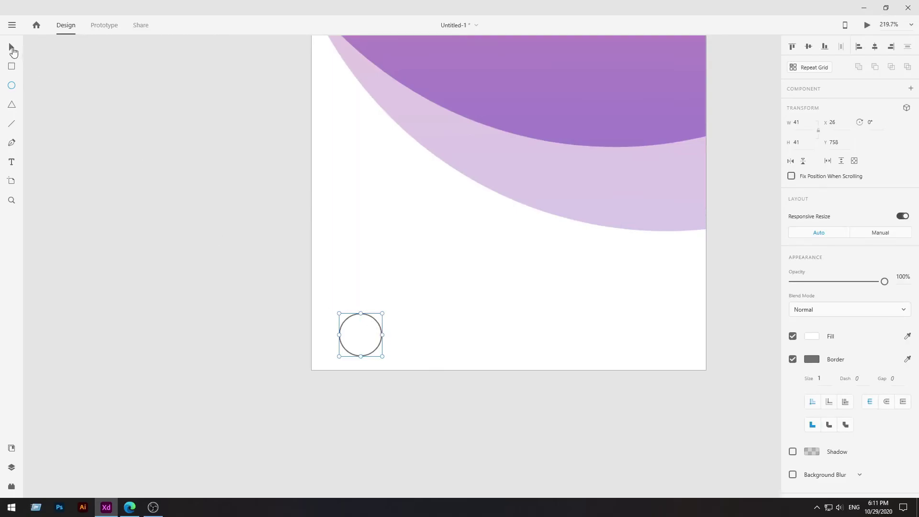
left_click_drag(363, 341, 354, 341)
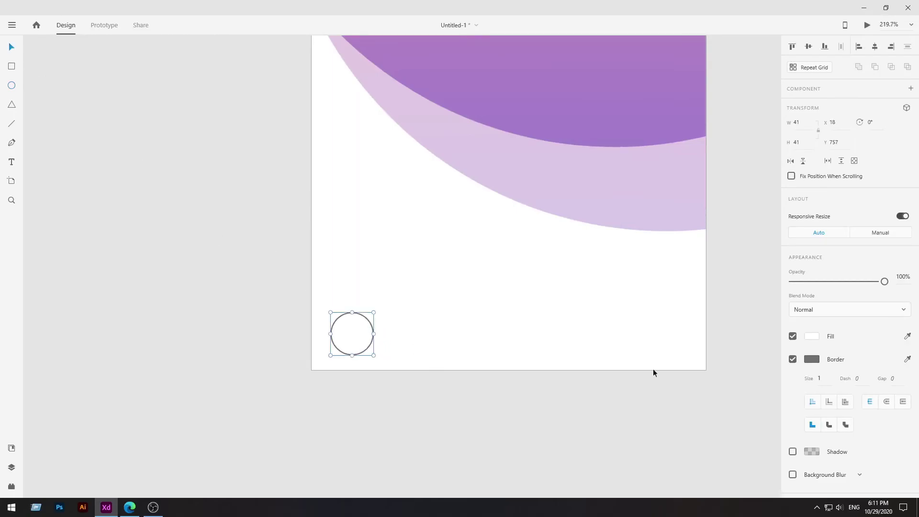
left_click(793, 359)
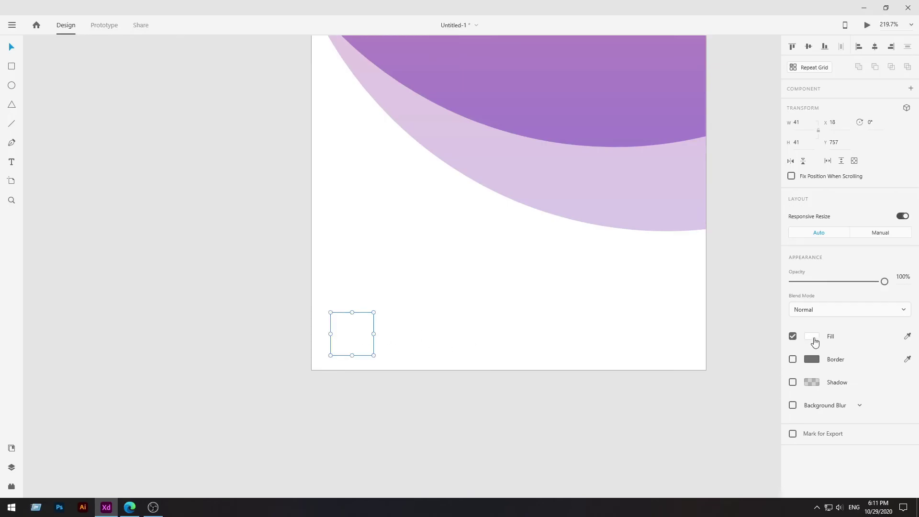
Fill the circle with pink sampled from the top of the background and switch the fill to a linear gradient
scroll(672, 277, "down", 3)
scroll(716, 229, "up", 2)
scroll(716, 232, "up", 2)
left_click(811, 337)
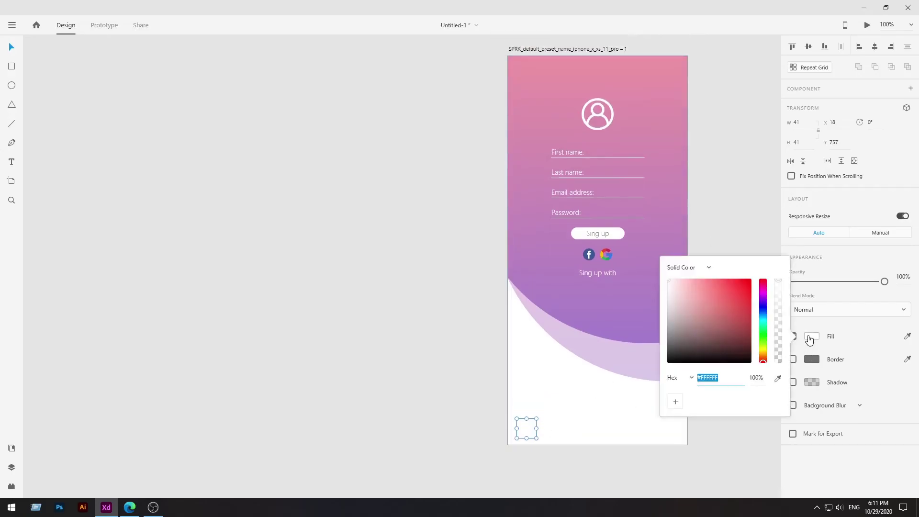
left_click(779, 381)
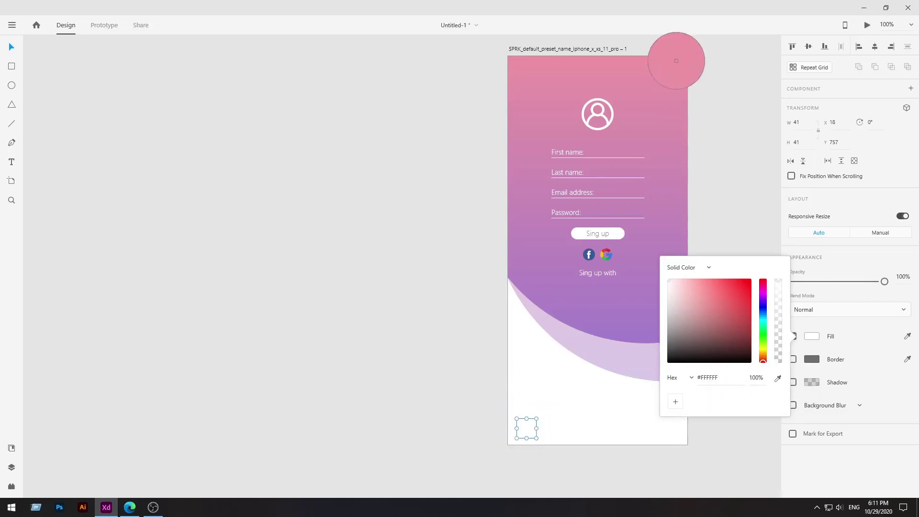
left_click(676, 59)
left_click(691, 267)
left_click(682, 286)
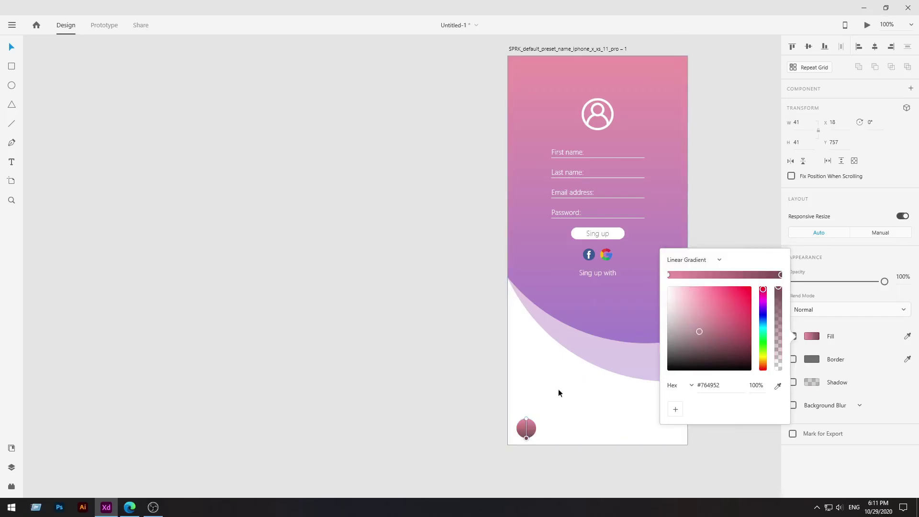
Sample the background's pink for the circle gradient's top stop and its purple, #A37CCE, for the bottom stop
left_click(526, 421)
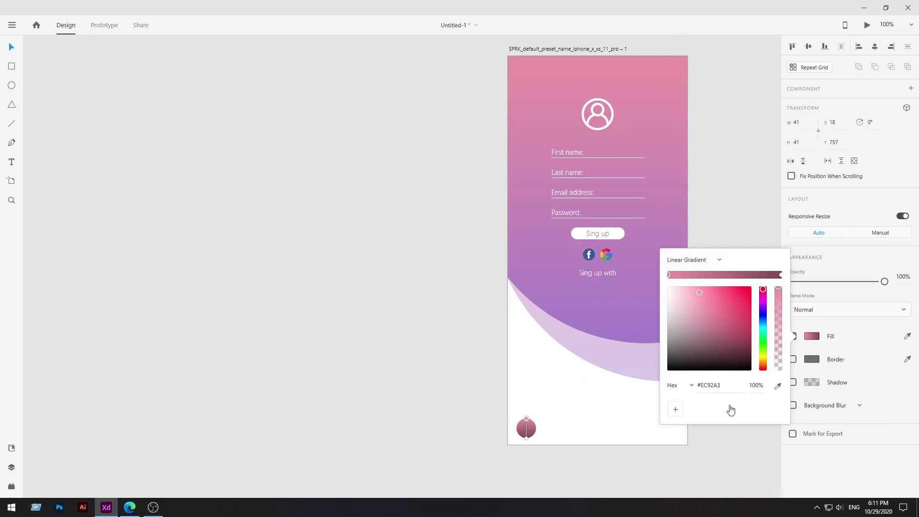
left_click(778, 386)
left_click(681, 64)
left_click(526, 437)
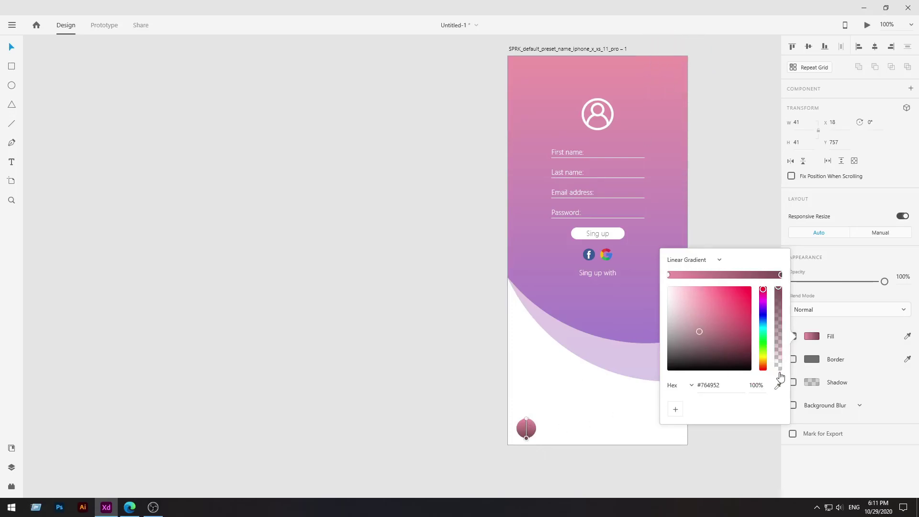
left_click(778, 386)
left_click(648, 341)
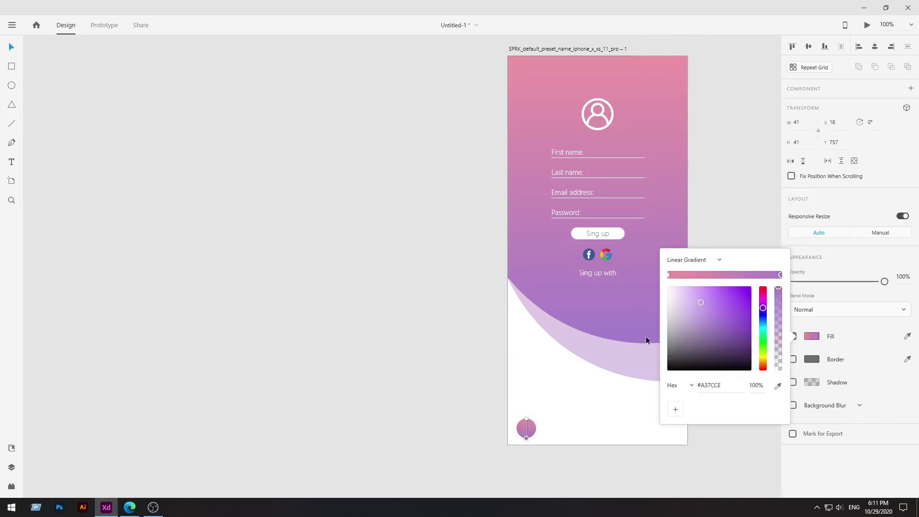
left_click(260, 189)
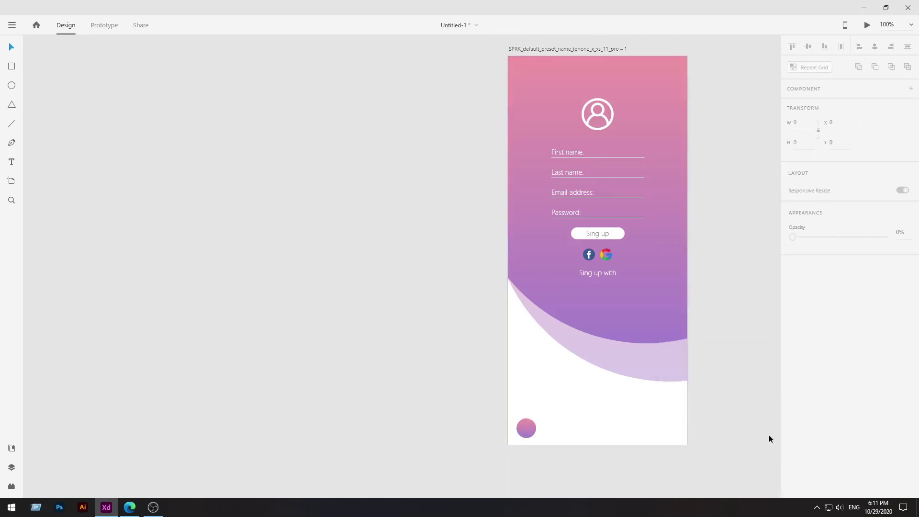
Draw a horizontal line about 19 long across the middle of the gradient circle and colour it white
scroll(769, 435, "up", 5)
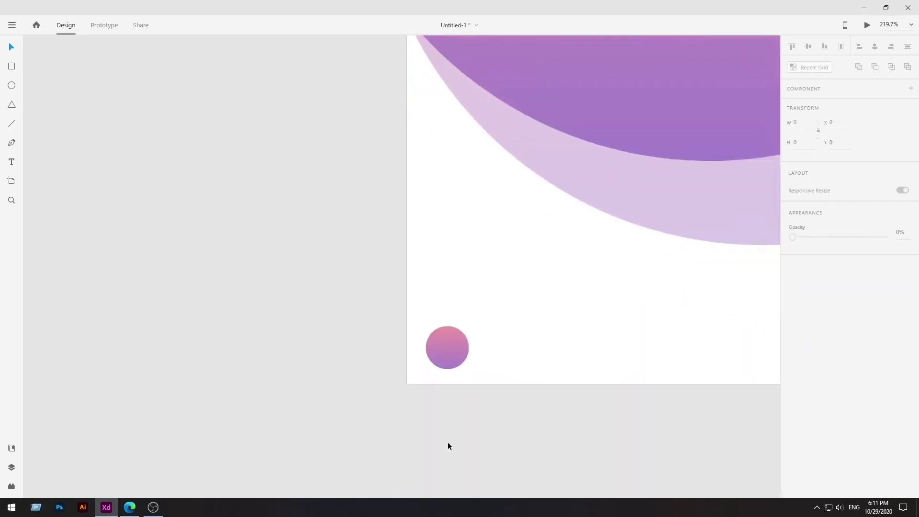
scroll(452, 438, "up", 2)
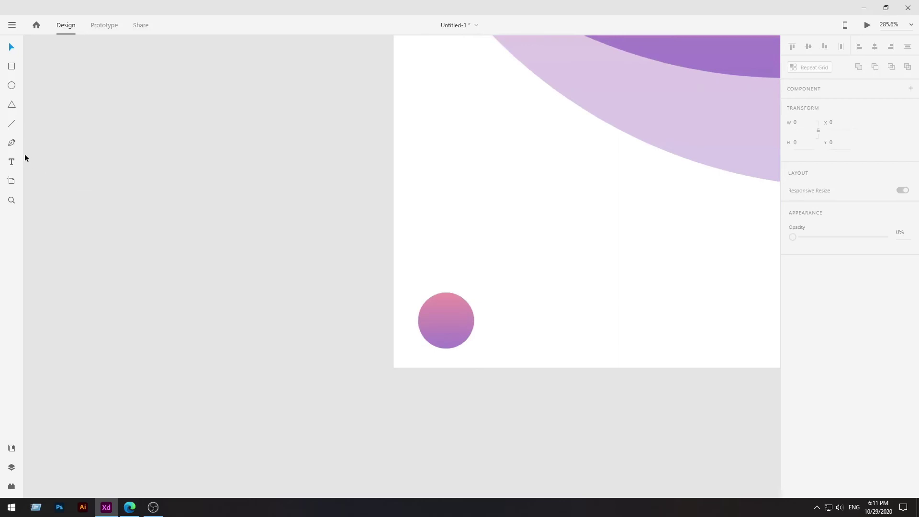
left_click(11, 124)
left_click_drag(436, 320, 459, 320)
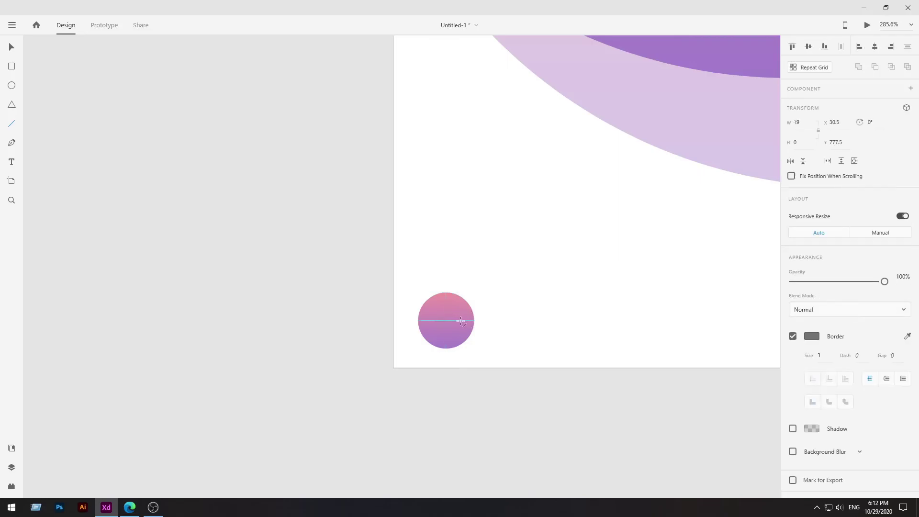
left_click(812, 337)
left_click_drag(703, 310, 645, 264)
Duplicate the white line in place and rotate the copy 90° to form a plus sign
left_click(449, 320)
right_click(447, 323)
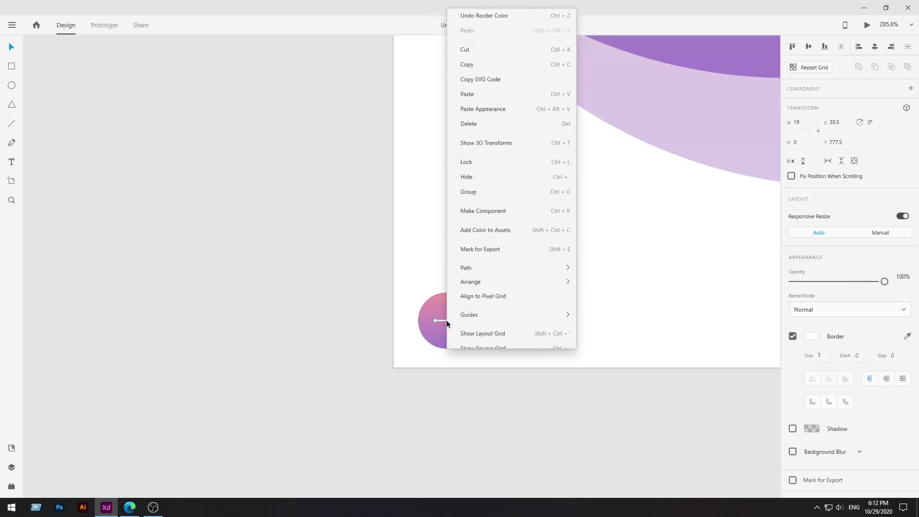
left_click(467, 57)
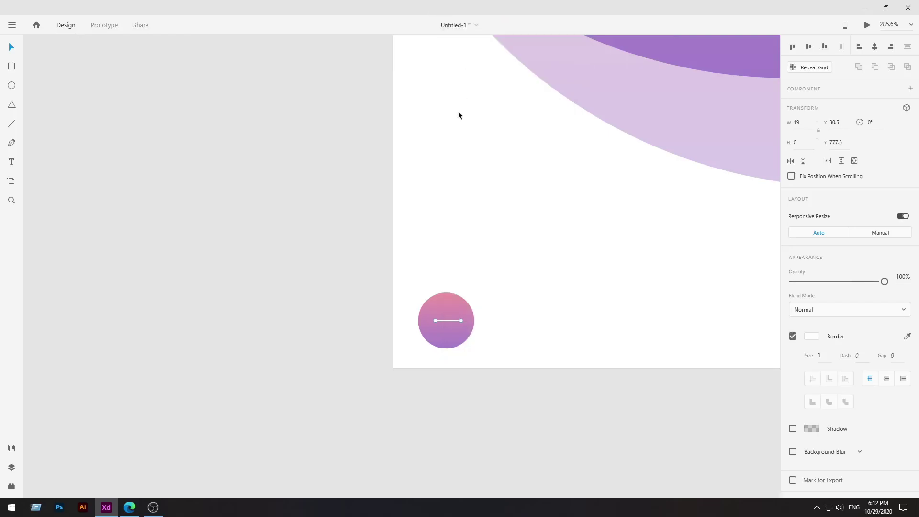
right_click(441, 338)
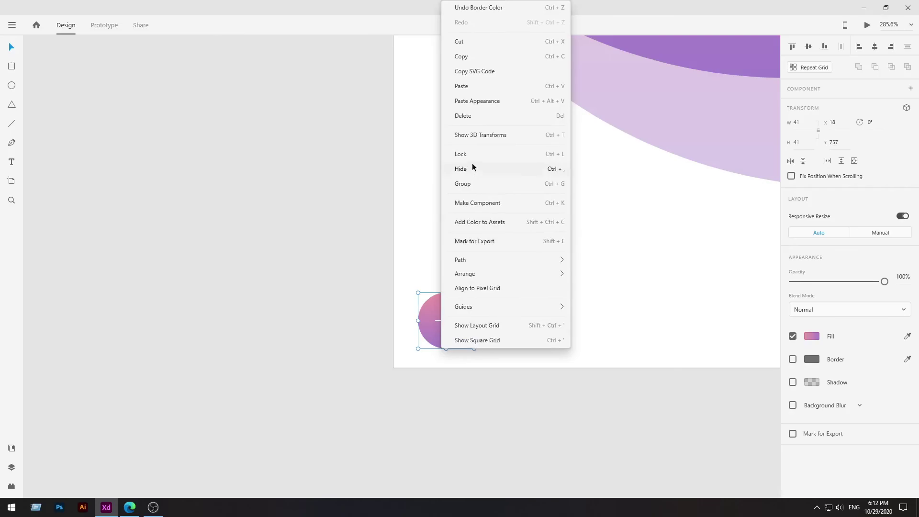
left_click(469, 87)
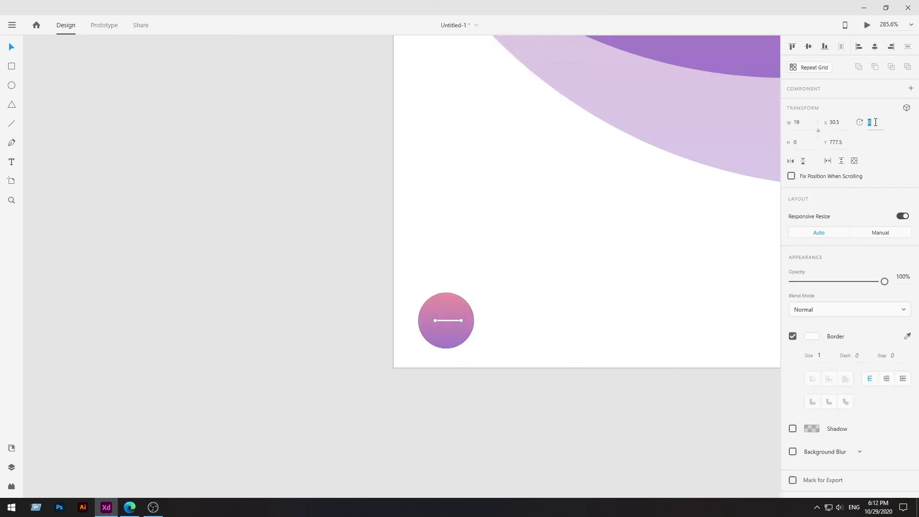
left_click(875, 122)
type("90")
key("Return")
Select the plus sign's two lines, Line 5 and Line 6, together with the gradient circle, Ellipse 4
left_click_drag(482, 296, 419, 338)
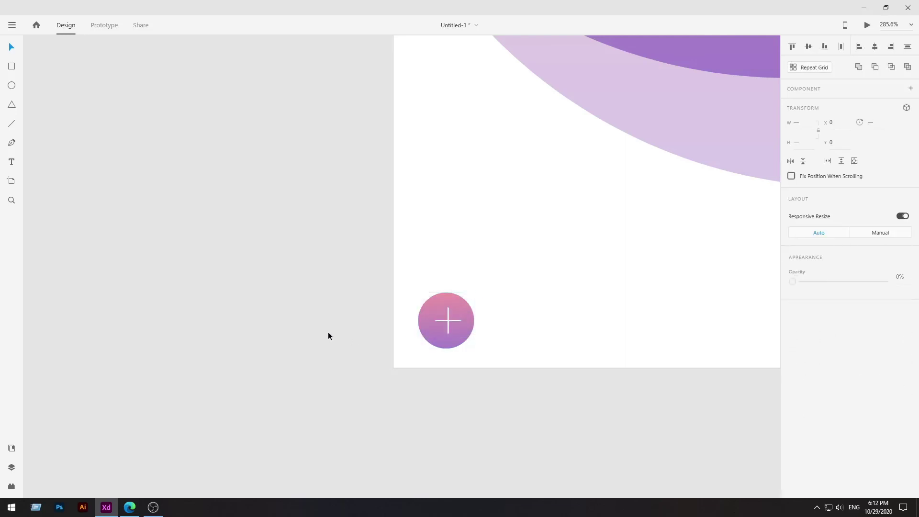
left_click(11, 468)
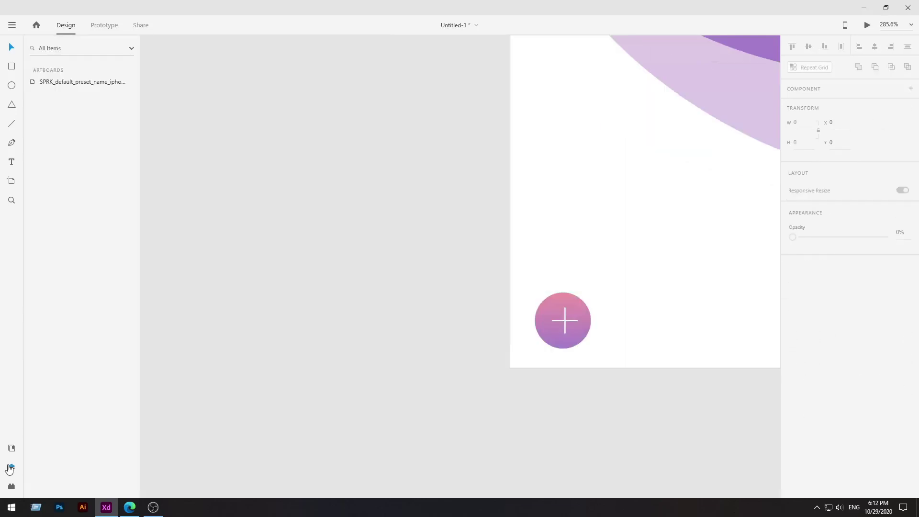
double_click(55, 85)
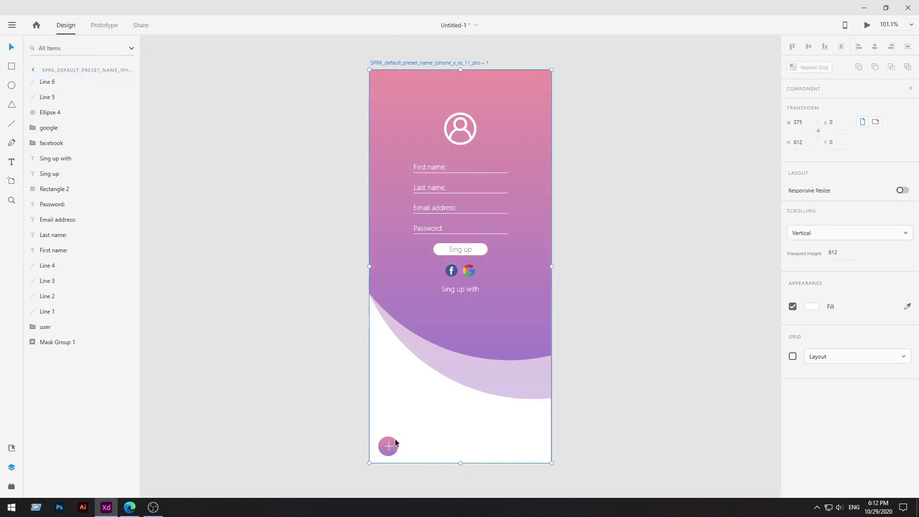
left_click(389, 445)
left_click(70, 97, "shift")
left_click(61, 113, "shift")
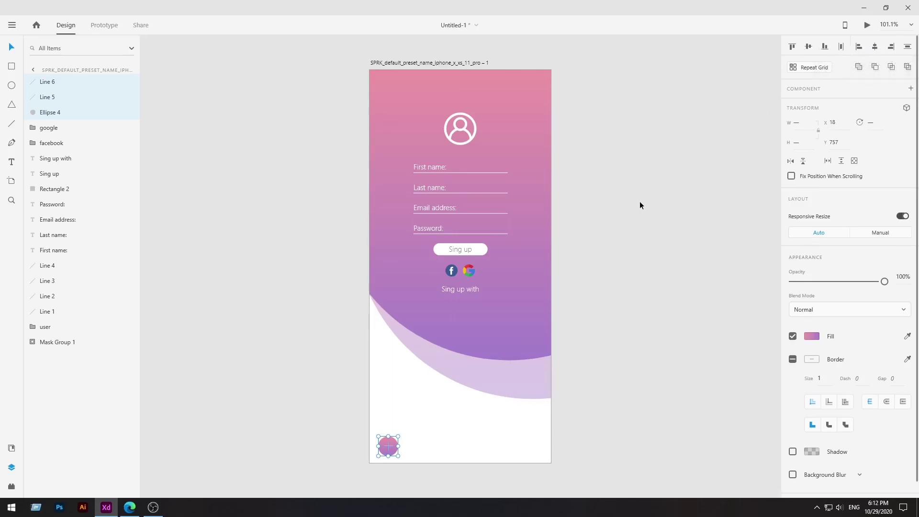
left_click(273, 187)
scroll(389, 464, "up", 3)
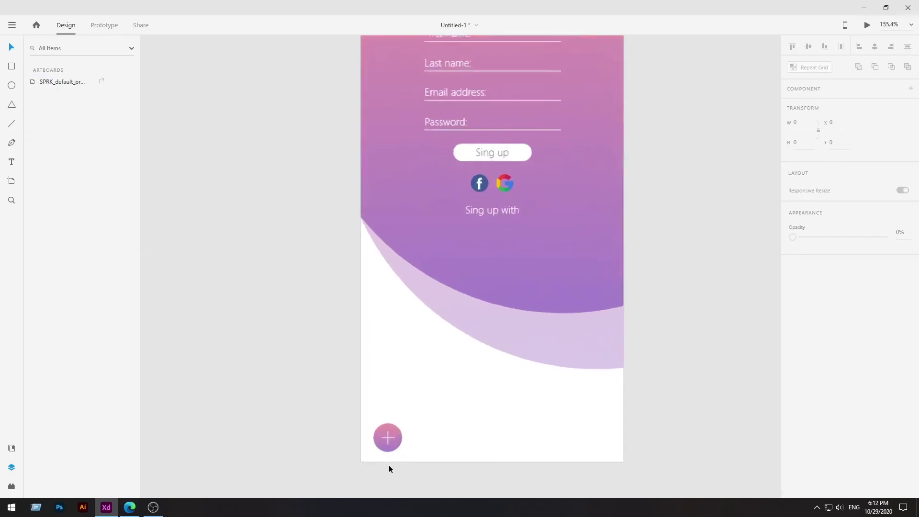
scroll(391, 465, "up", 3)
scroll(700, 364, "down", 3)
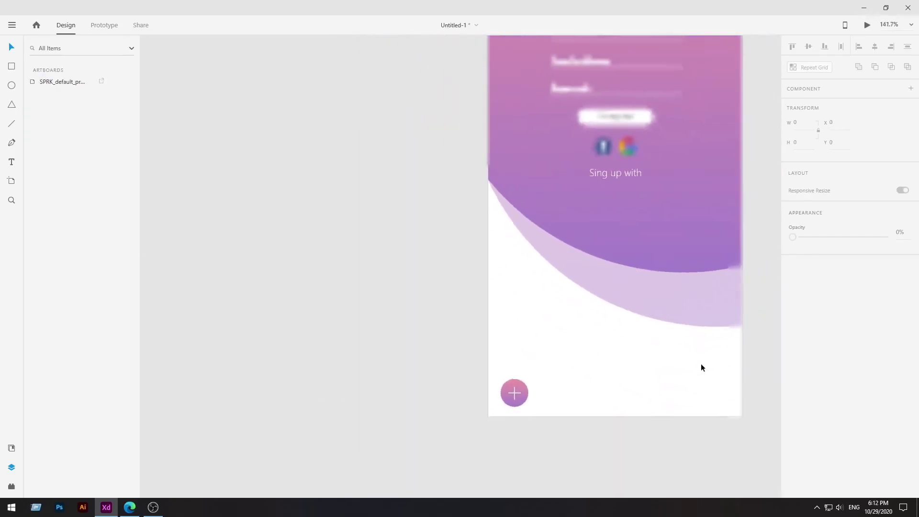
scroll(771, 351, "up", 3)
scroll(757, 330, "down", 5)
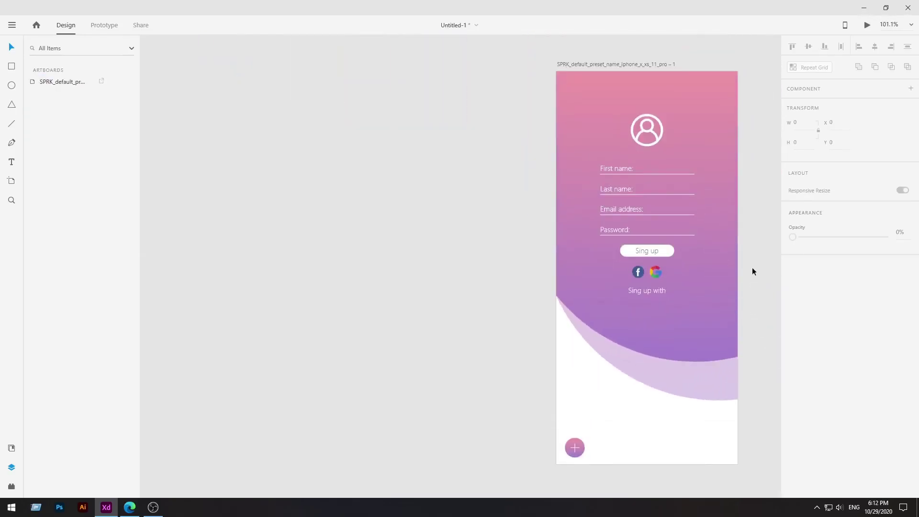
left_click(651, 250)
scroll(840, 447, "down", 2)
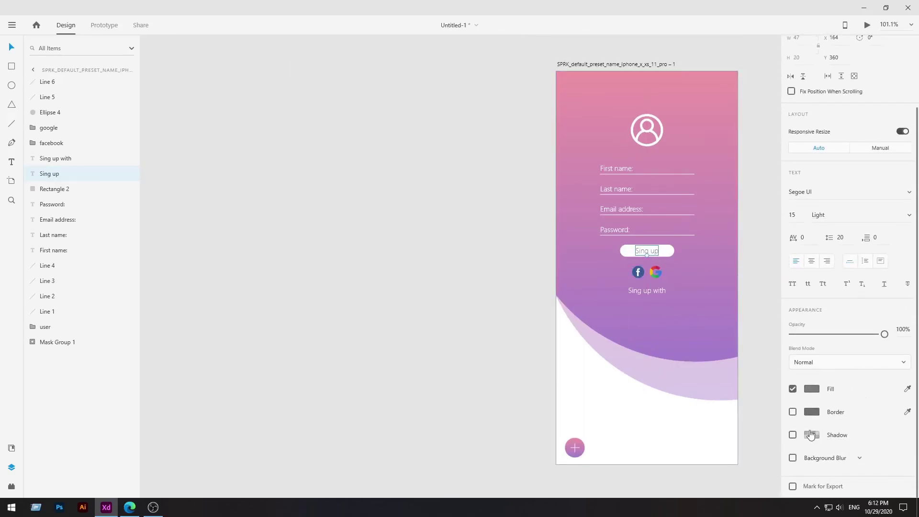
left_click(793, 434)
left_click(793, 435)
Add a shadow with X 0, Y 3 and B 6 to the white rounded rectangle of the "Sing up" button
left_click(667, 250)
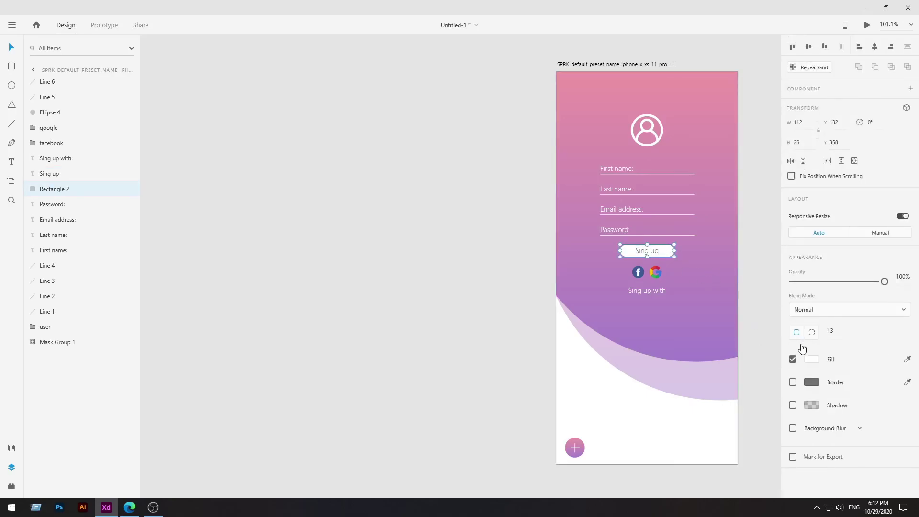
left_click(793, 406)
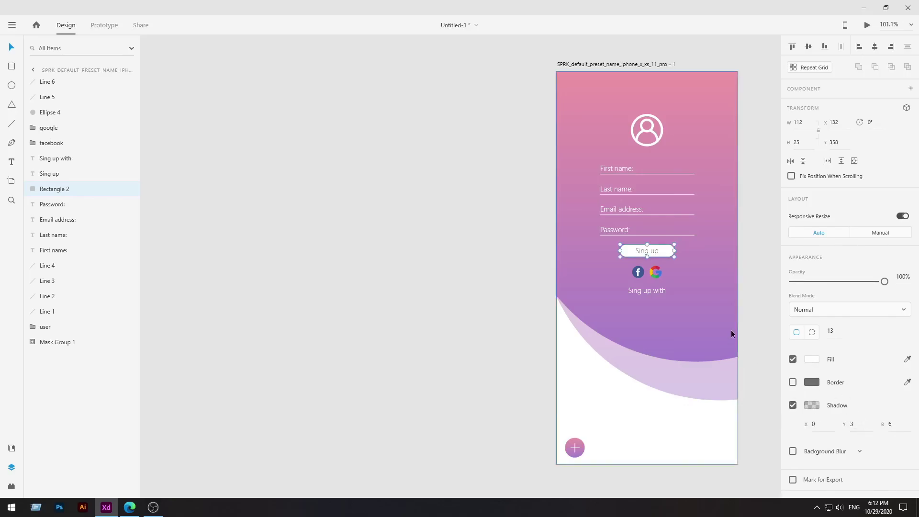
left_click(765, 287)
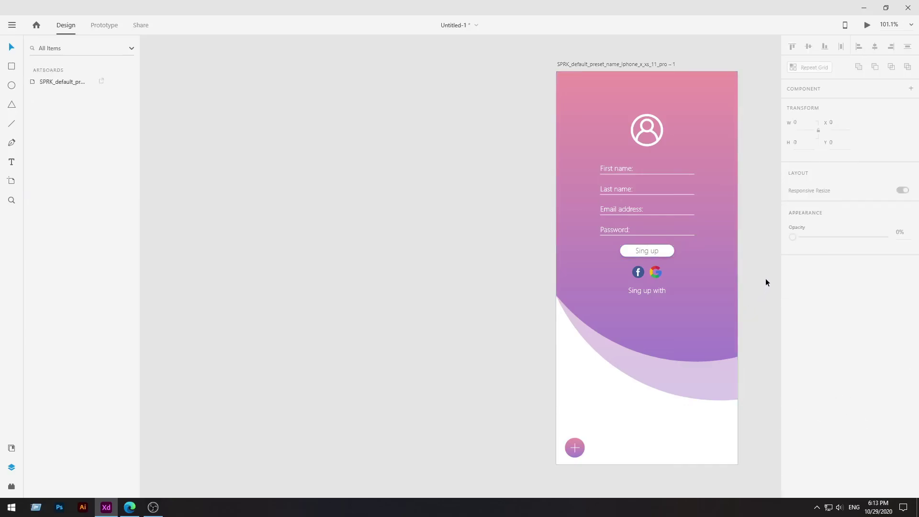
Examine the "Sing up" button's shadow up close and the overall layout of the sign-up screen
scroll(766, 277, "up", 5)
scroll(750, 265, "up", 1)
scroll(733, 248, "up", 2)
scroll(773, 248, "down", 2)
scroll(280, 254, "down", 2)
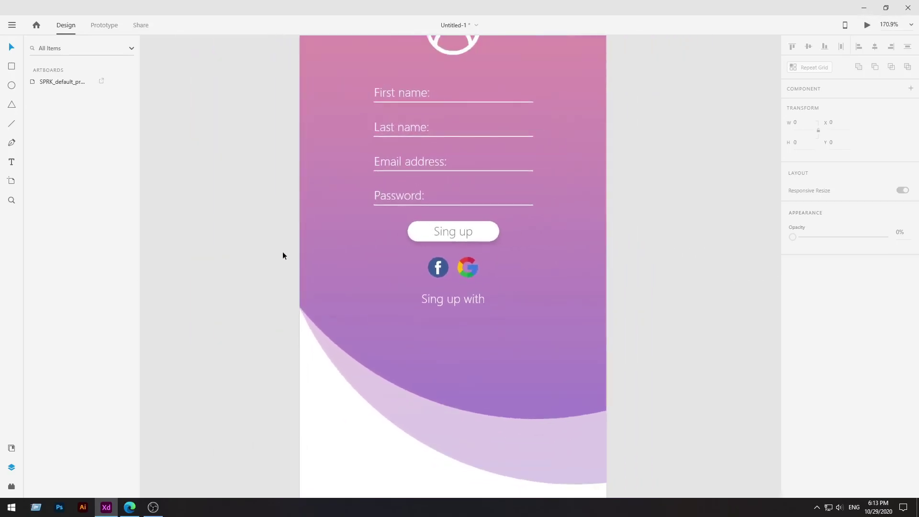
scroll(648, 252, "down", 2)
scroll(399, 256, "down", 4)
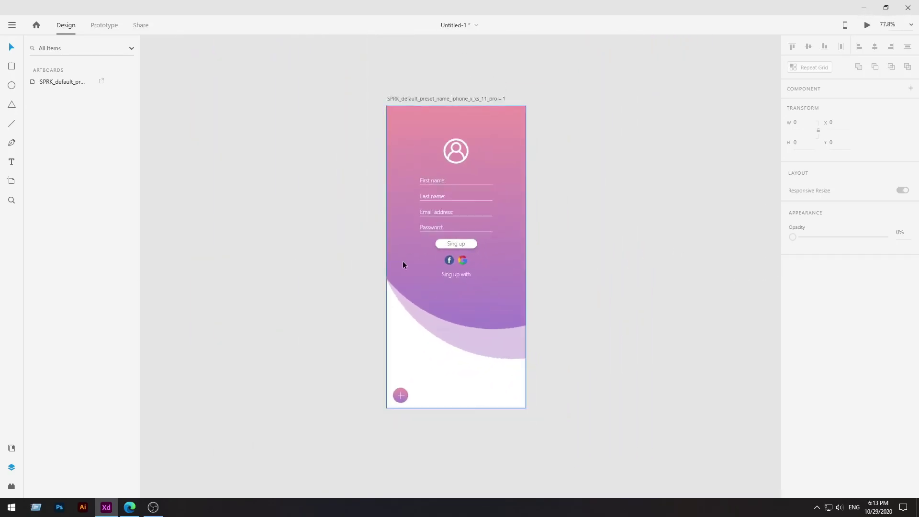